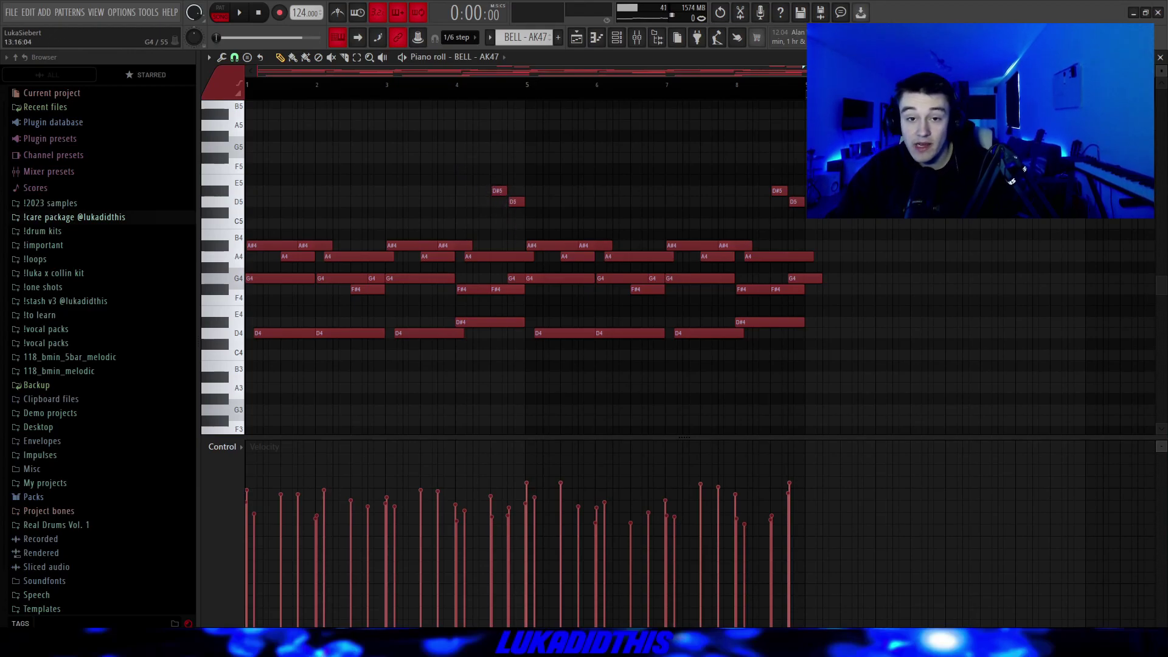
Play the BELL - AK47 melody and review the EQ and soothe2 effects on its mixer track.
key("space")
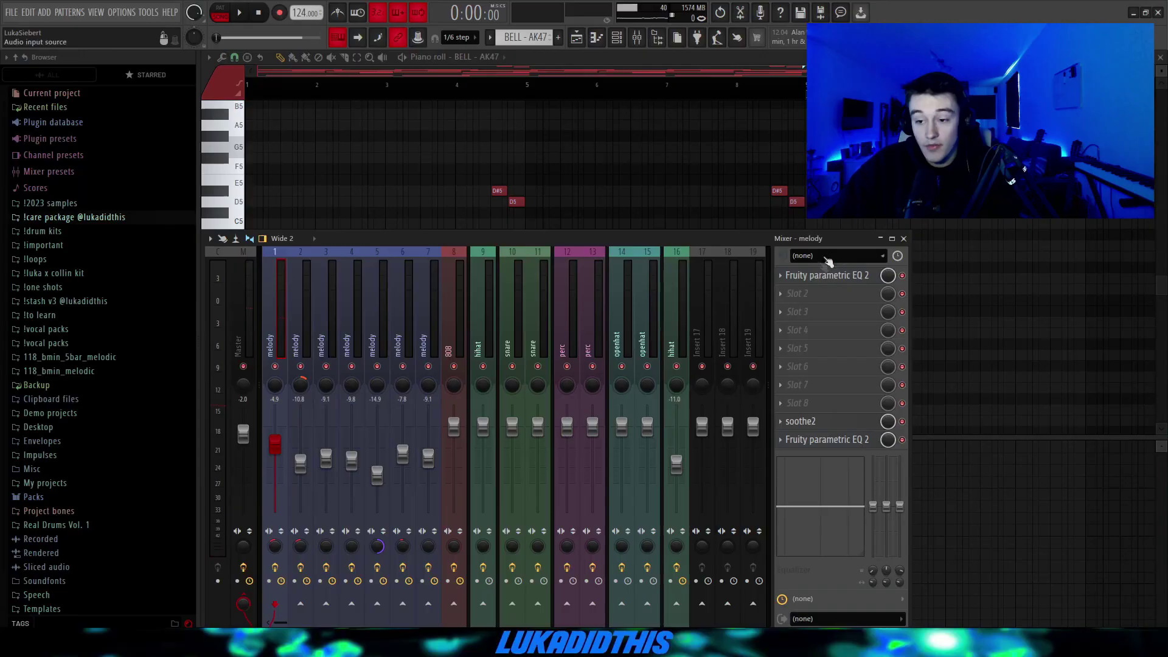
left_click(809, 277)
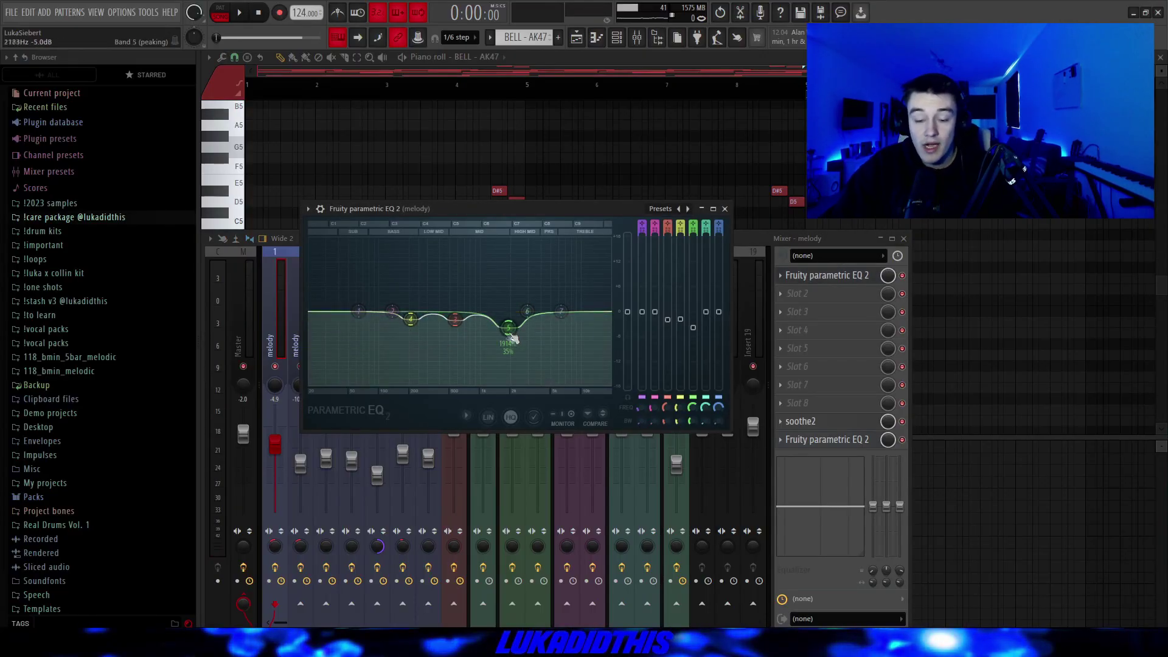
left_click(809, 421)
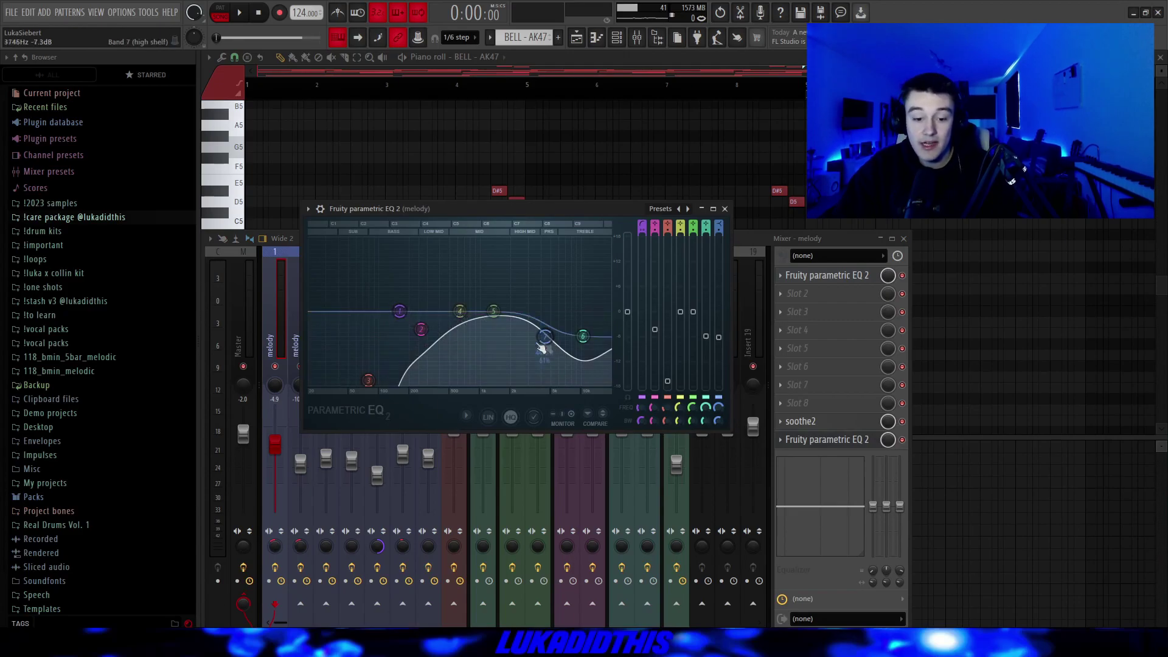
key("Escape")
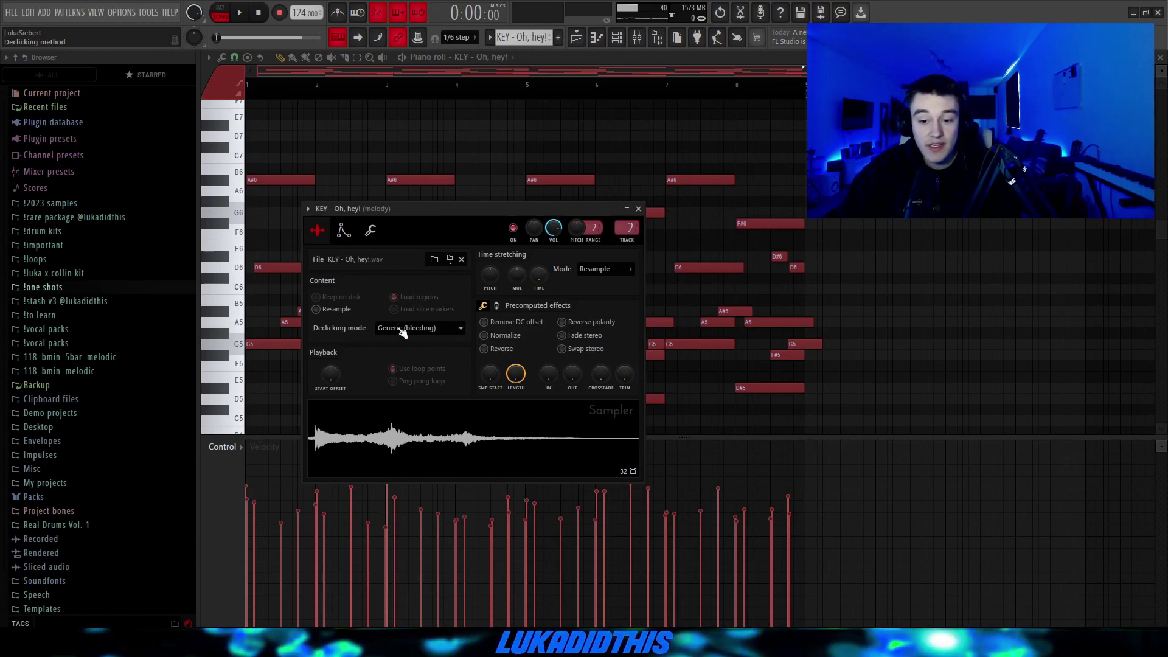
Check the volume envelope of the KEY - Oh, hey! sampler, play its melody and view the mixer.
left_click(344, 230)
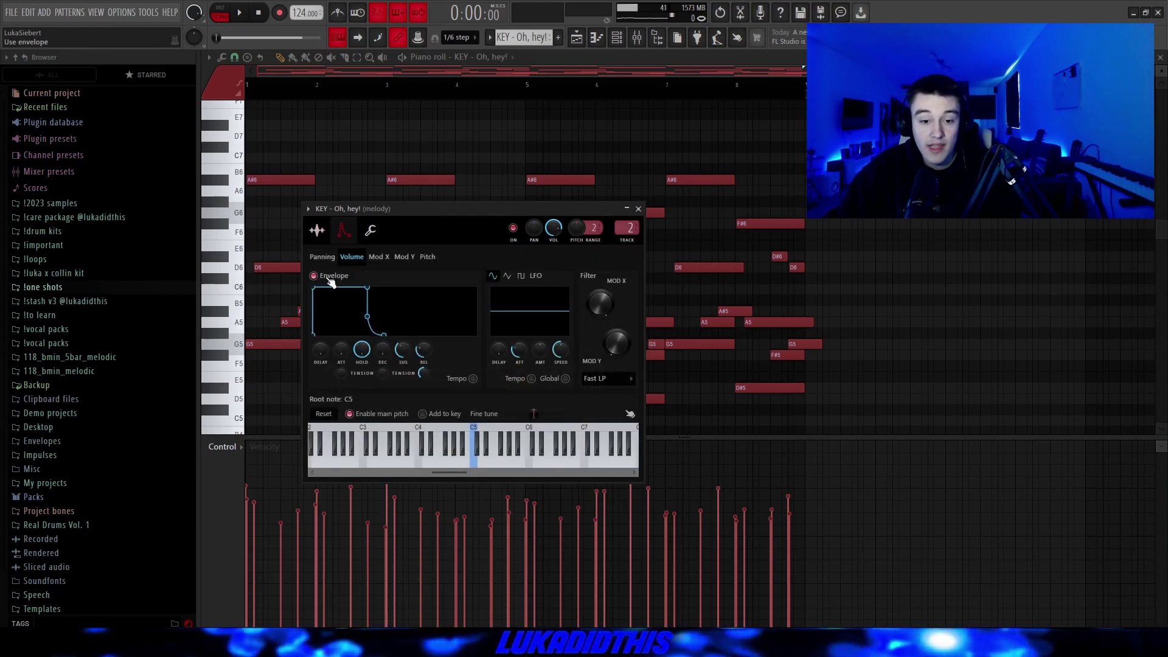
key("Escape")
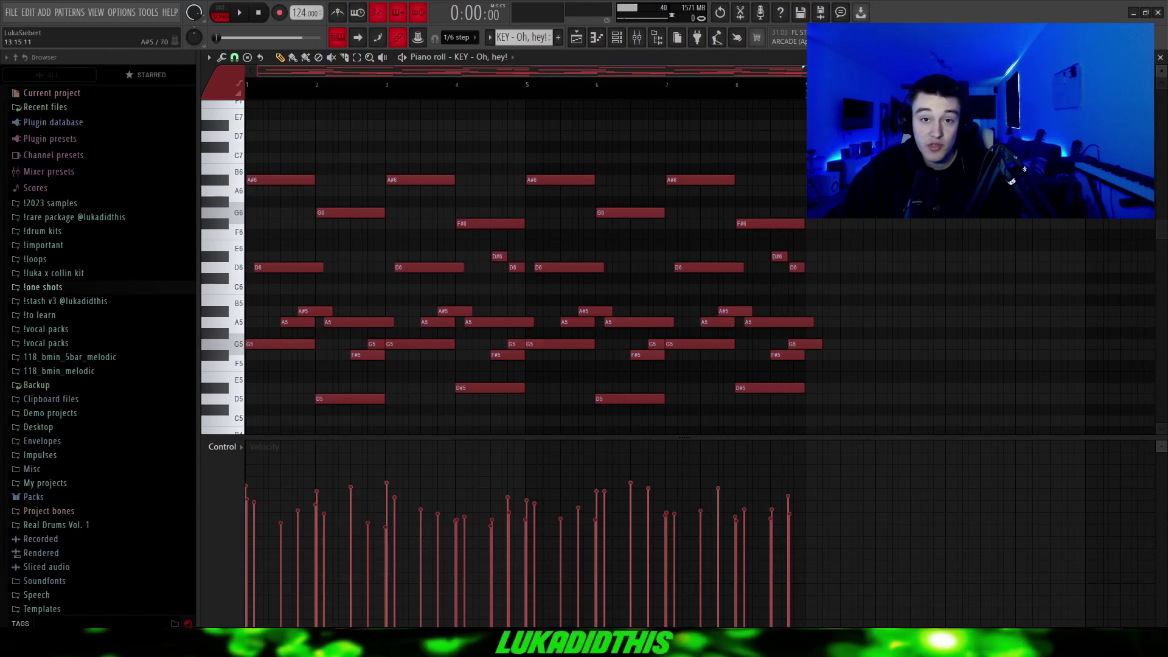
key("space")
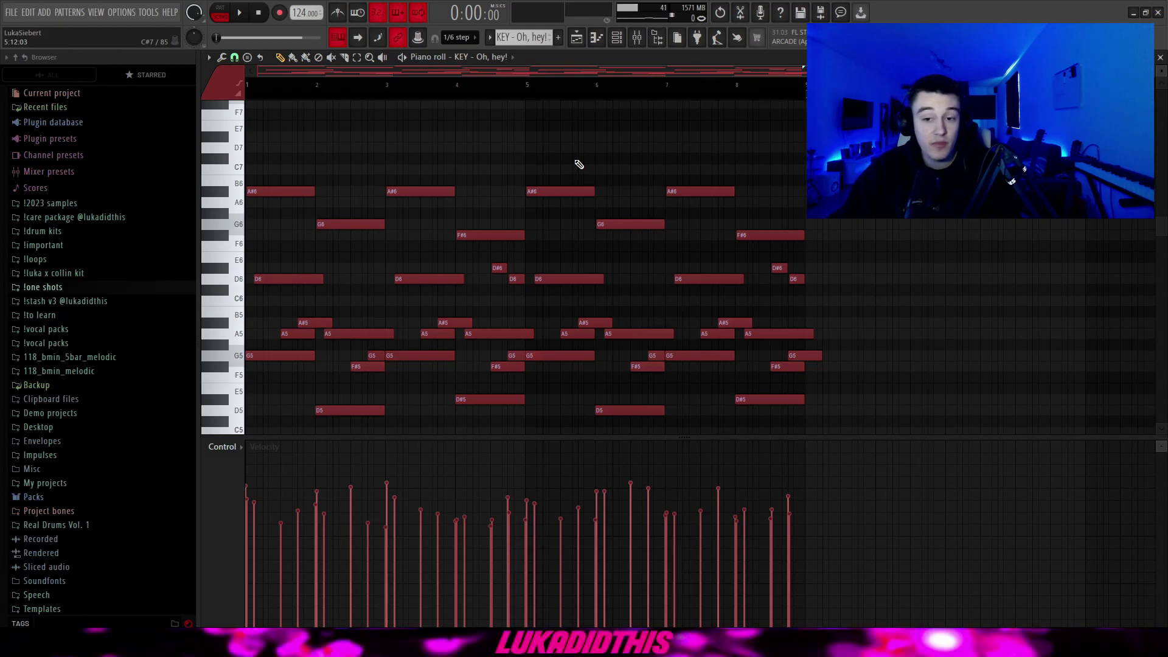
key("F9")
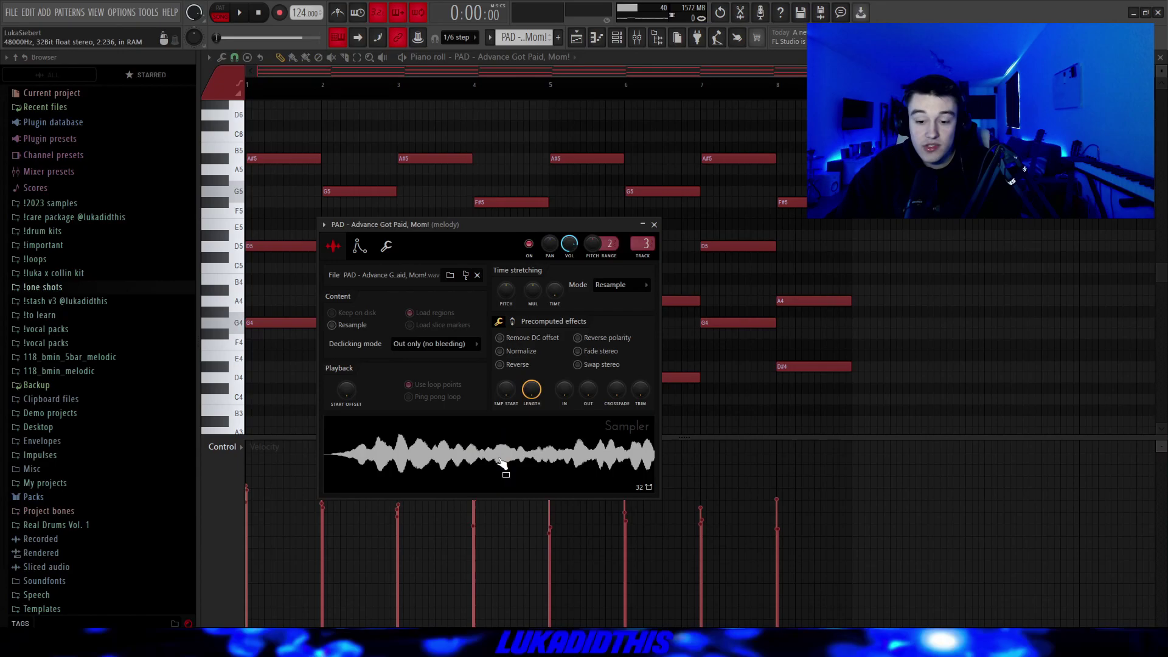
Review the PAD - Advance Got Paid, Mom! channel by checking its volume envelope, playing its notes and inspecting its soothe2 and EQ effects.
left_click(359, 246)
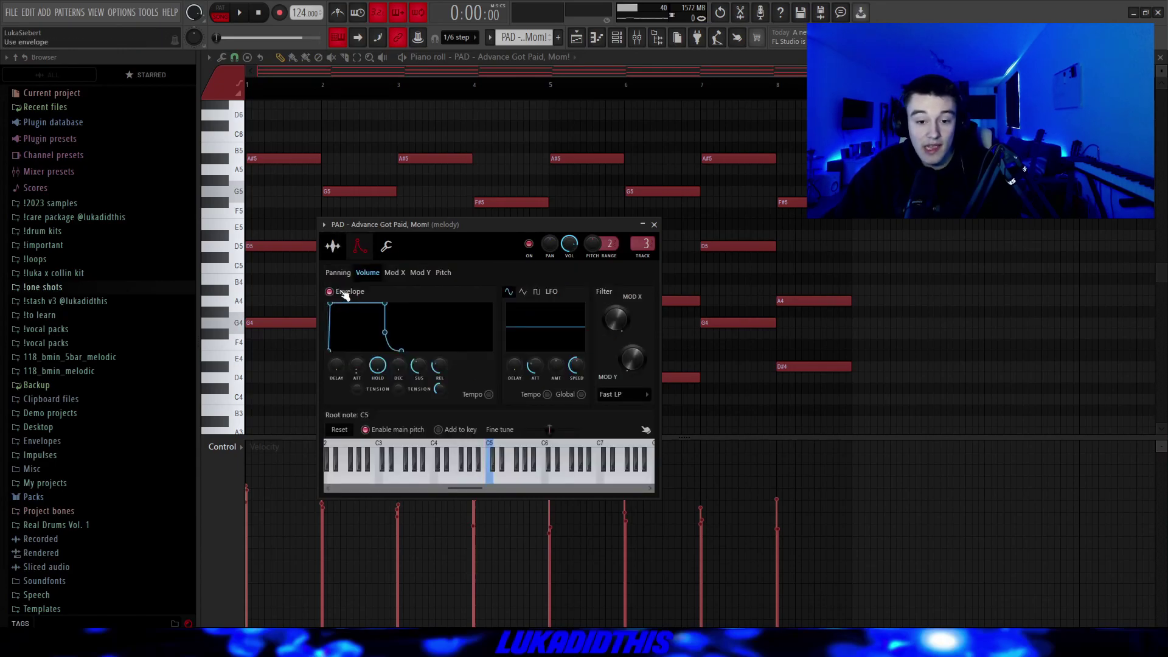
right_click(771, 409)
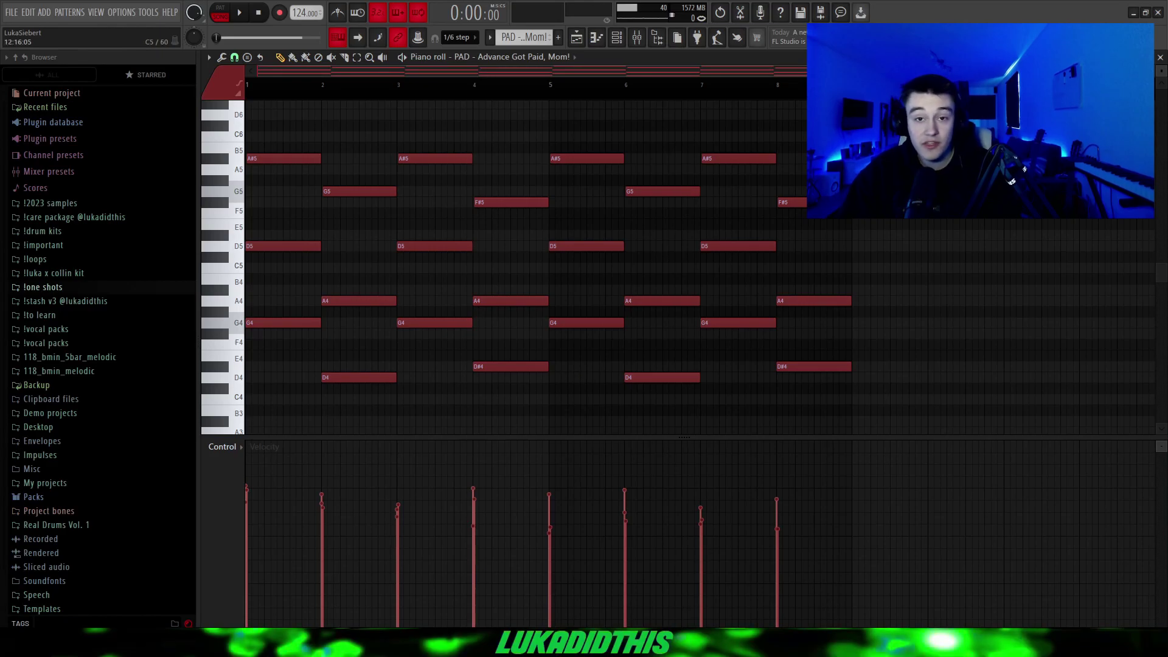
key("space")
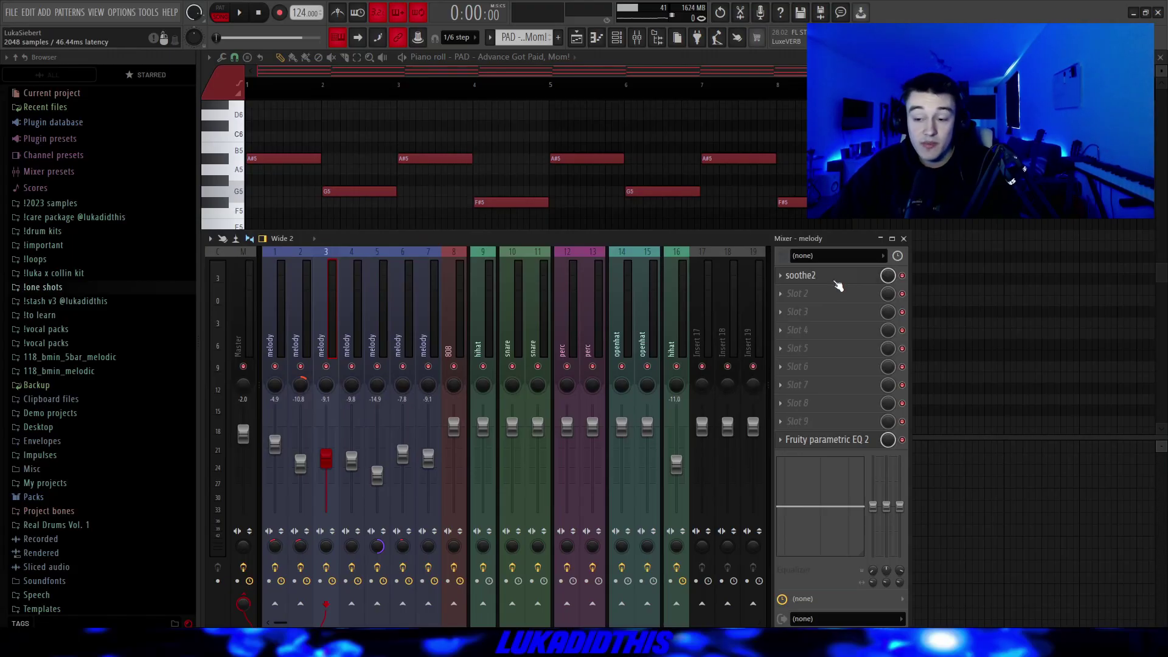
left_click(835, 280)
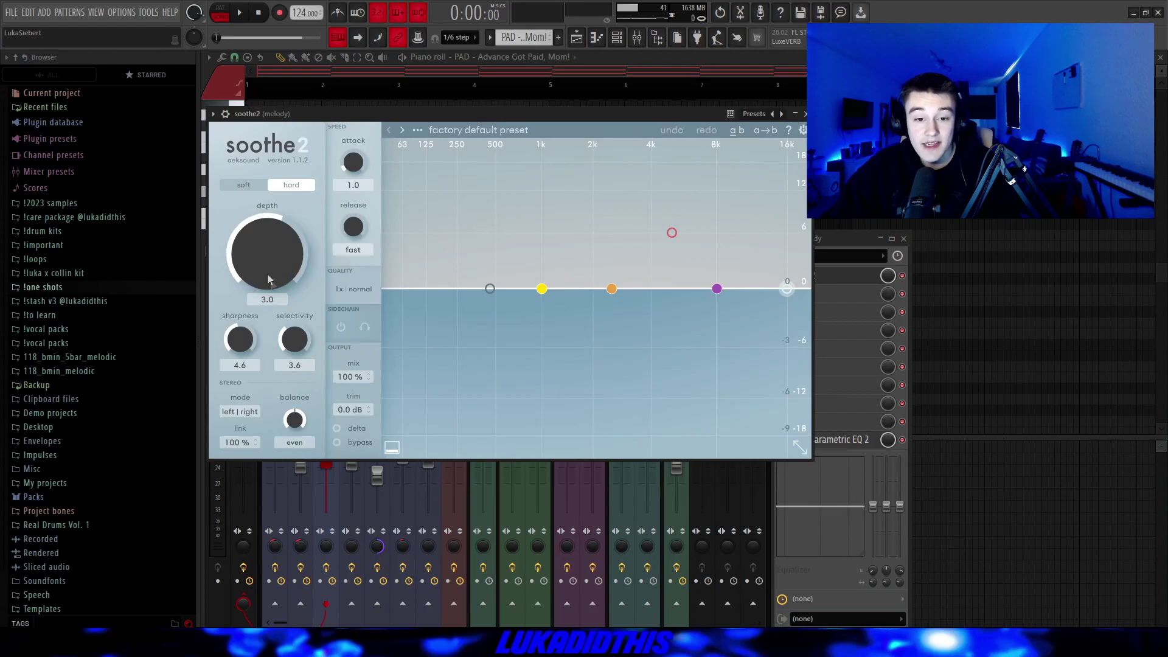
left_click(830, 439)
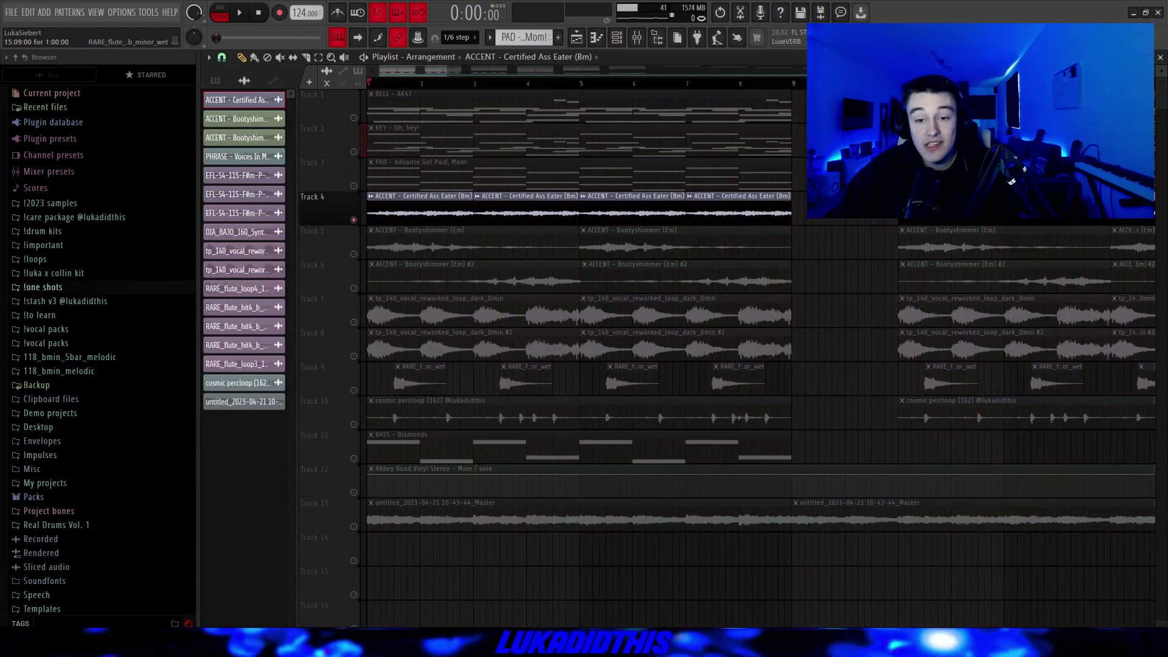
Play the ACCENT - Certified Ass Eater (Bm) clips and inspect the HalfTime, soothe2 and EQ effects on their mixer track.
key("ctrl+s")
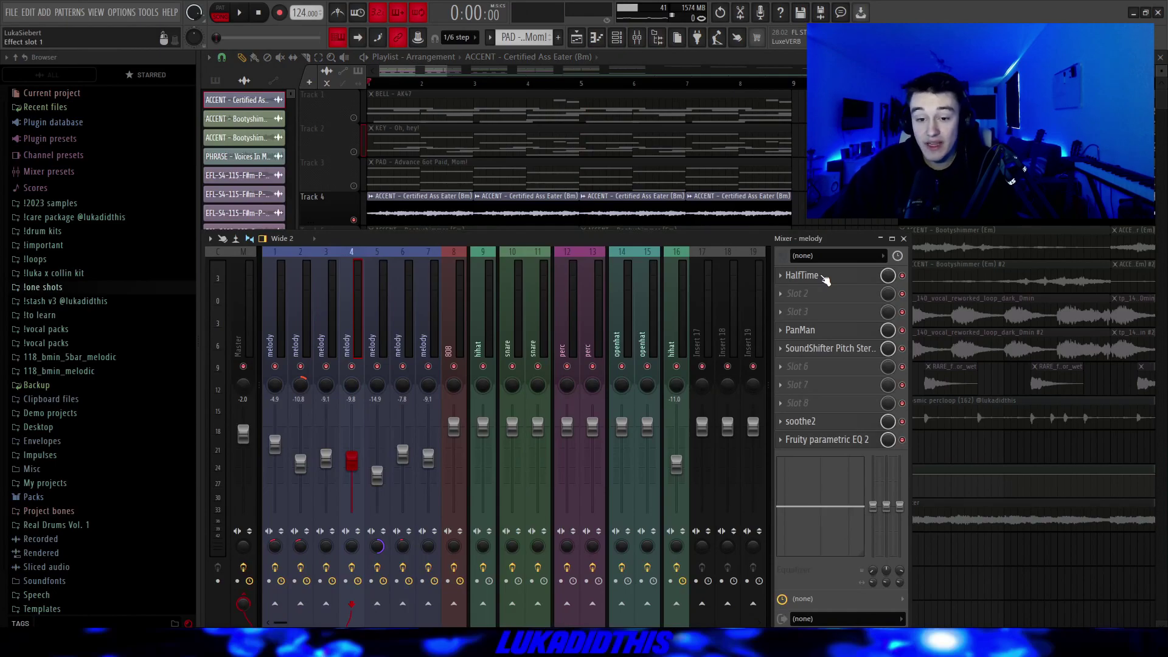
left_click(822, 276)
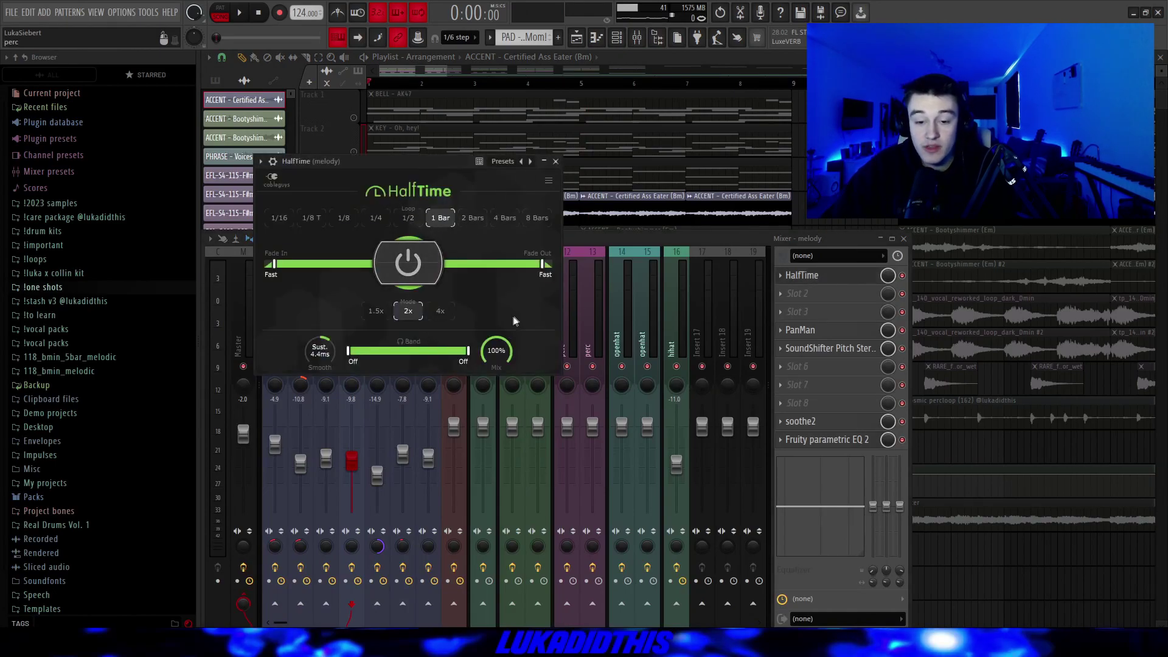
left_click(555, 161)
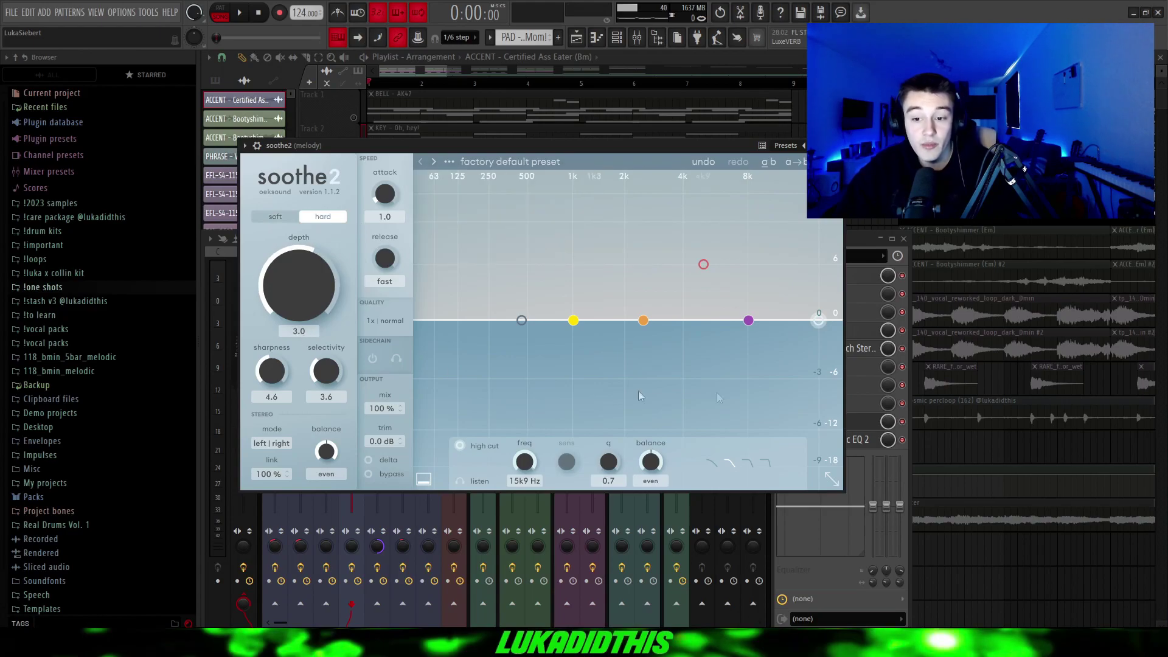
left_click(854, 439)
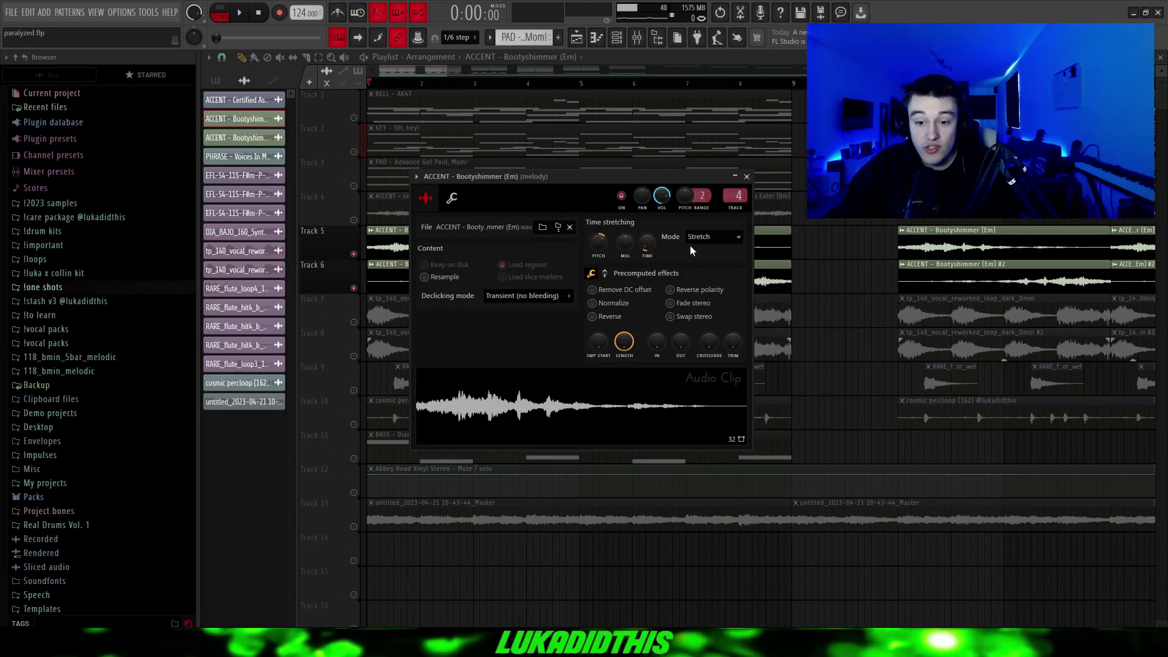
Review the audio clip settings of the two ACCENT - Bootyshimmer (Em) clips on tracks 5 and 6.
left_click(746, 176)
double_click(439, 267)
left_click(572, 145)
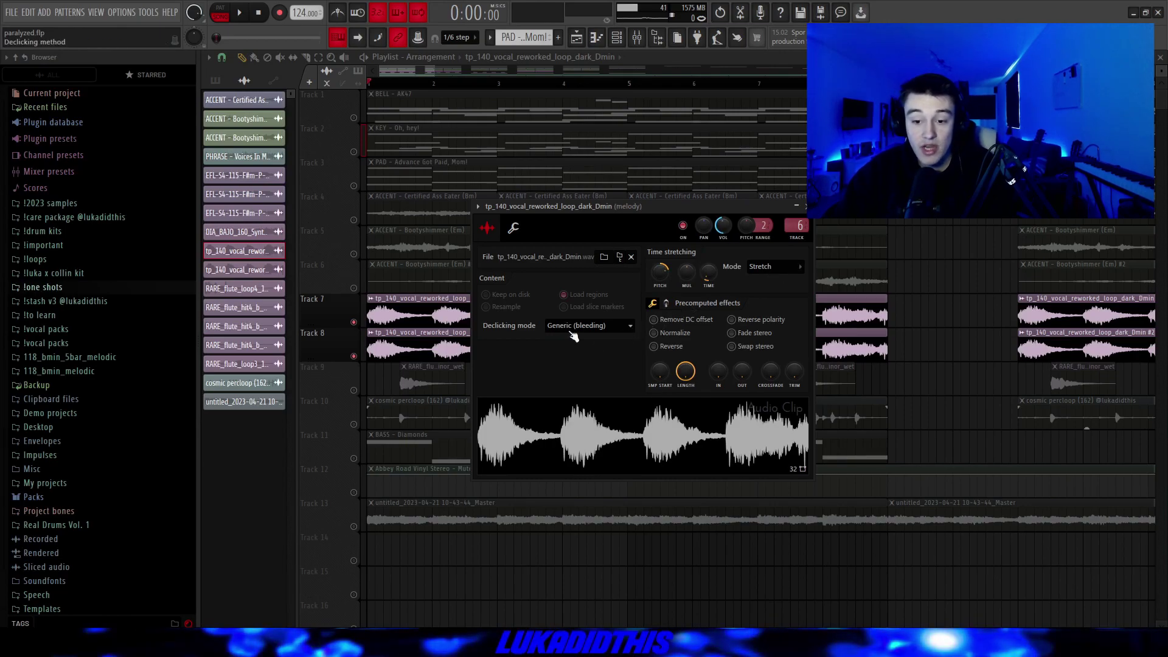
Check the settings of the tp_140_vocal_reworked_loop_dark_Dmin #2 clip, play it and inspect the Fruity Reeverb 2 and EQ on its mixer track.
key("Escape")
double_click(500, 337)
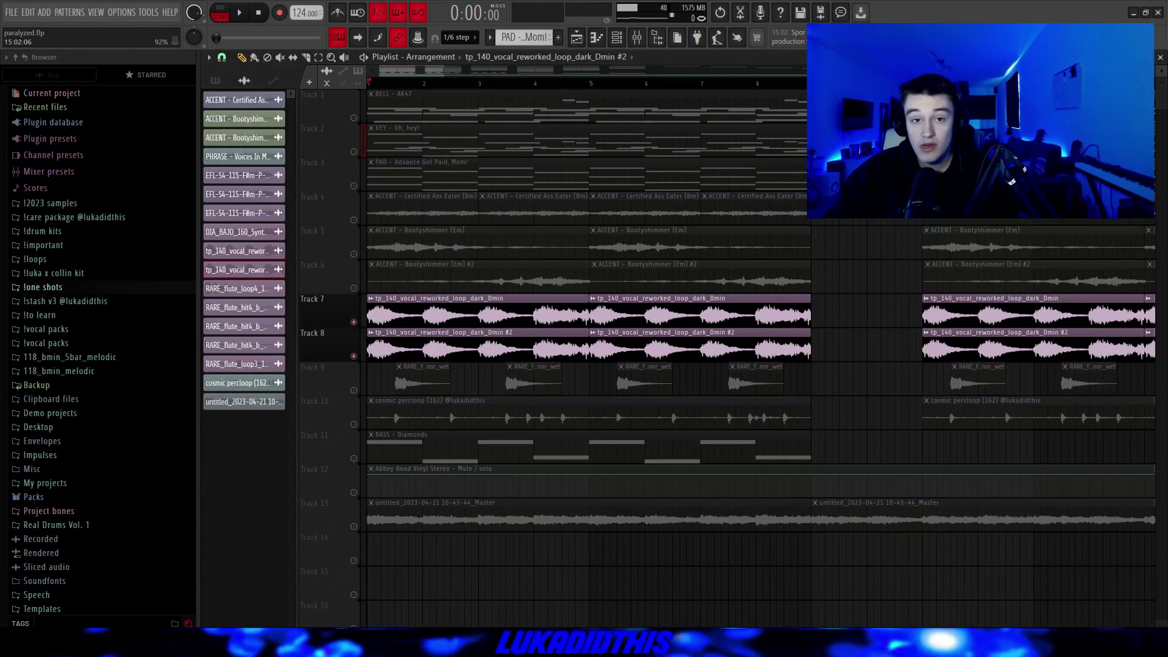
key("space")
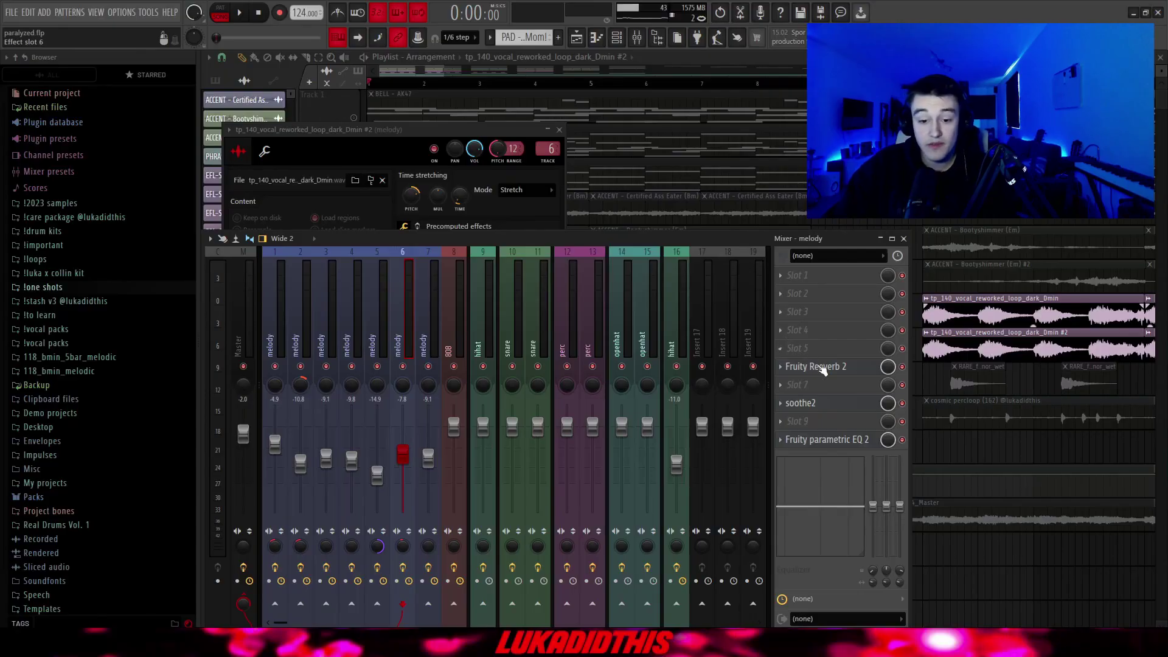
left_click(819, 372)
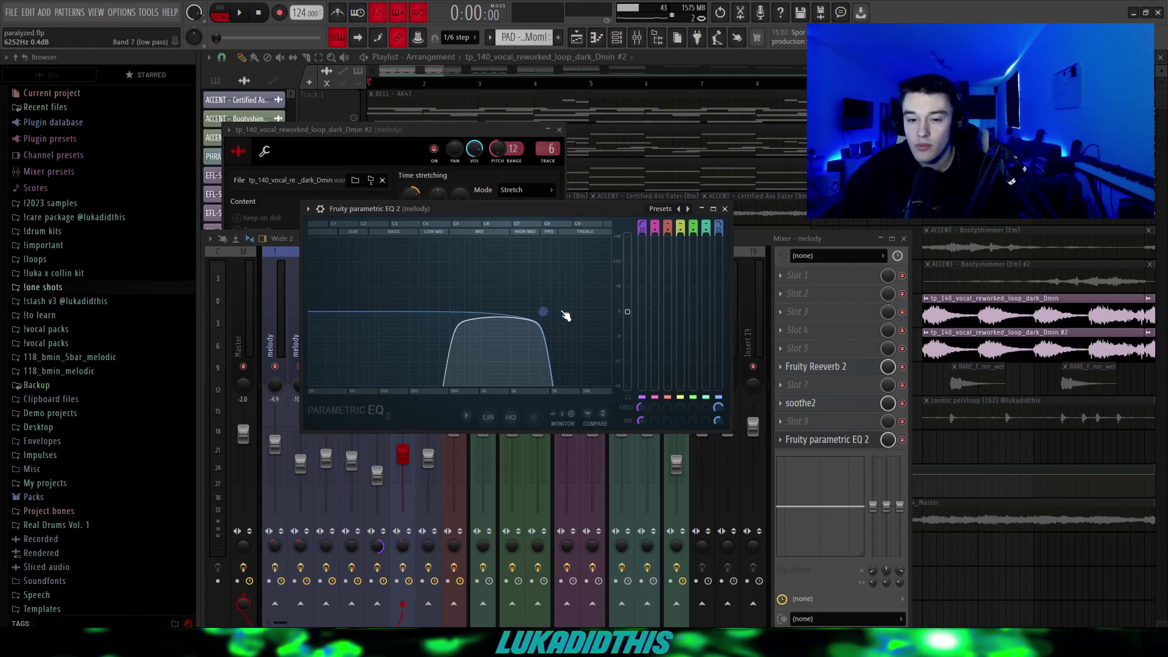
key("Escape")
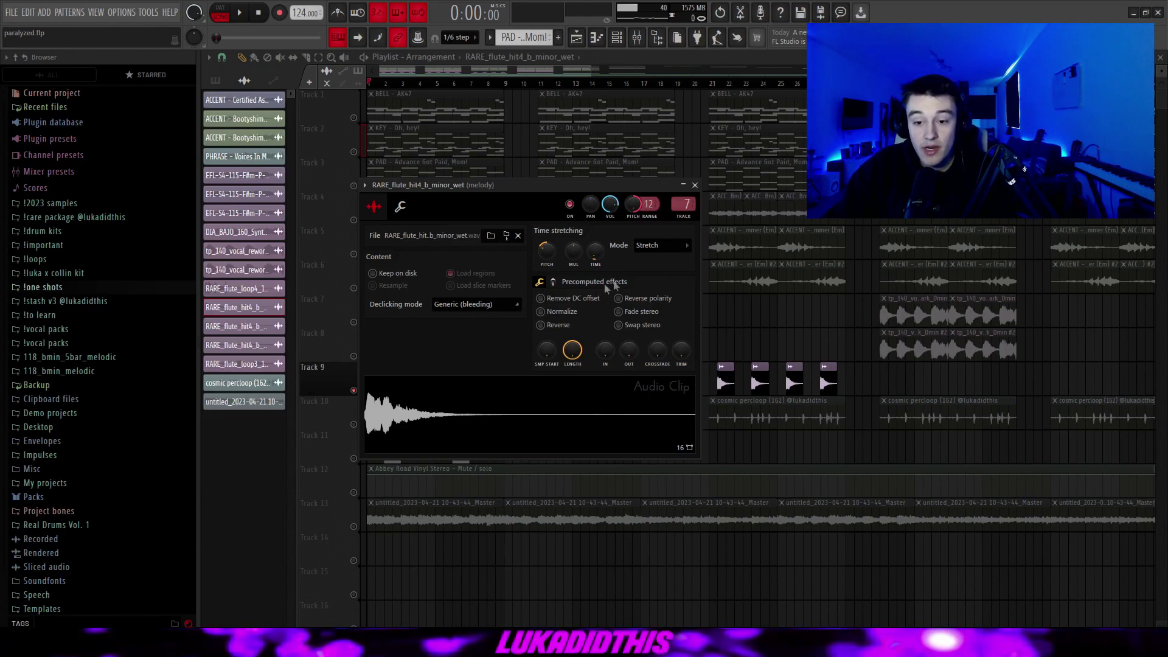
Inspect the flute hit's mixer effects one by one: HalfTime, SoundShifter Pitch Stereo, parametric EQ, Abbey Road Vinyl, RC-20 Retro Color and soothe2.
key("Escape")
scroll(328, 389, "up", 2)
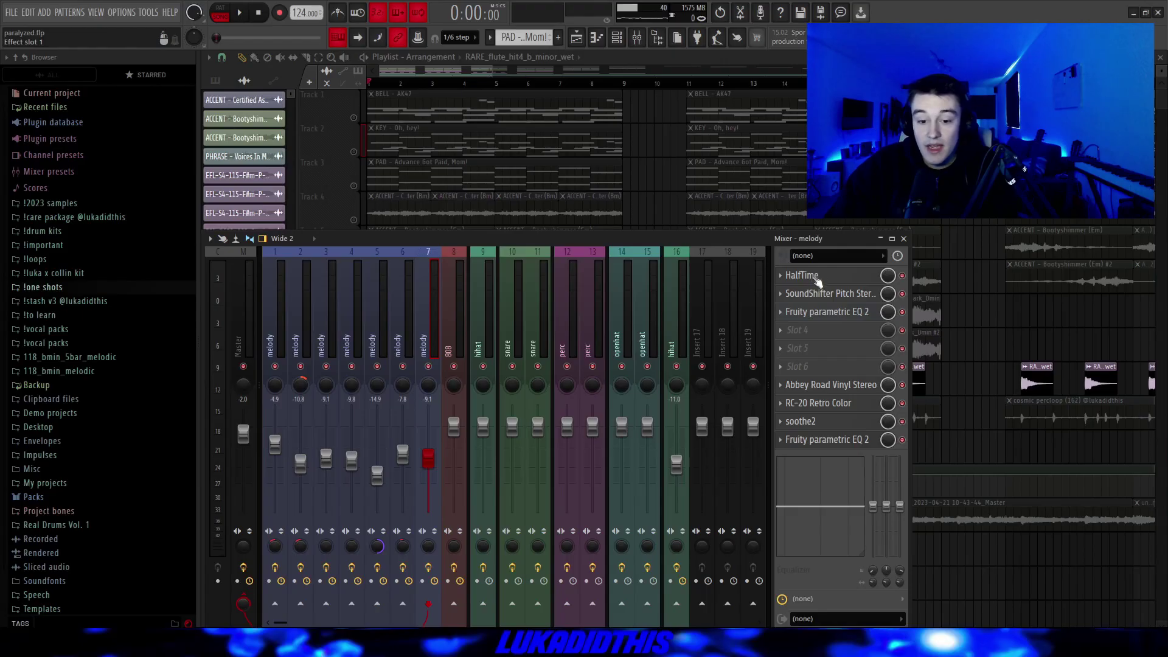
left_click(818, 277)
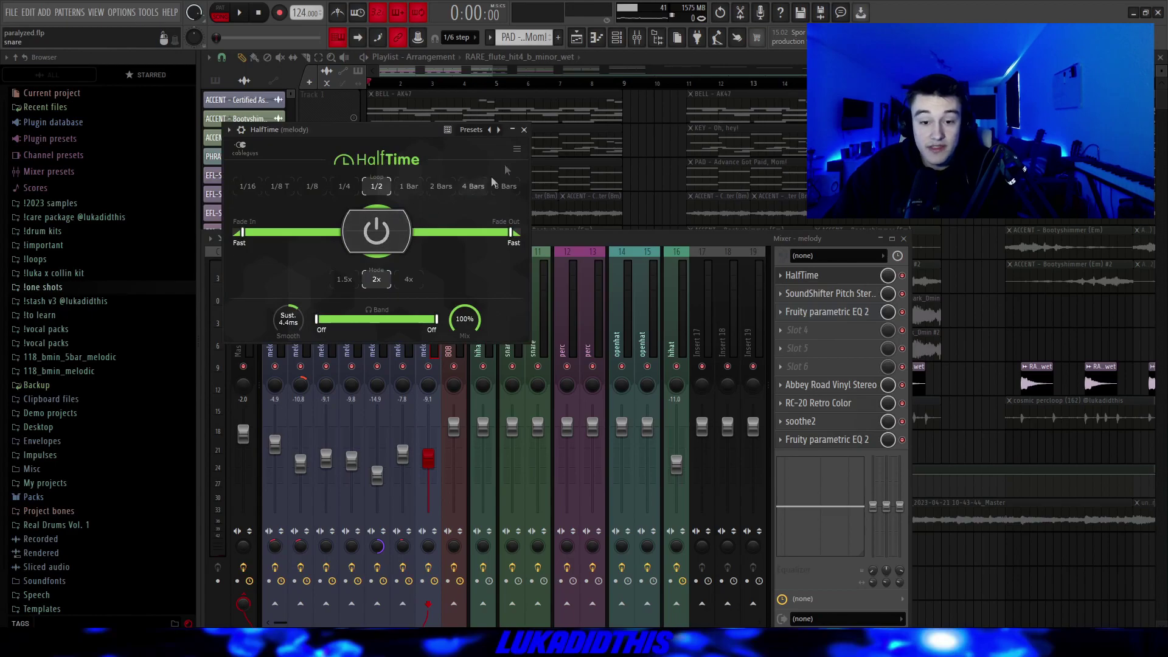
left_click(523, 130)
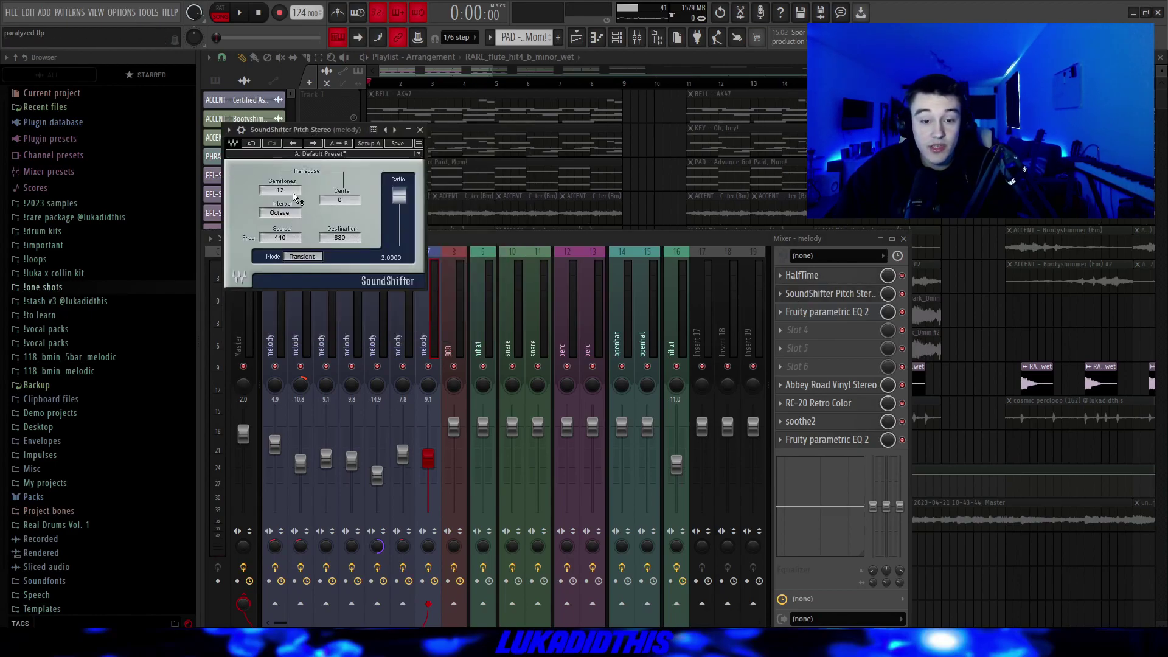
left_click(394, 130)
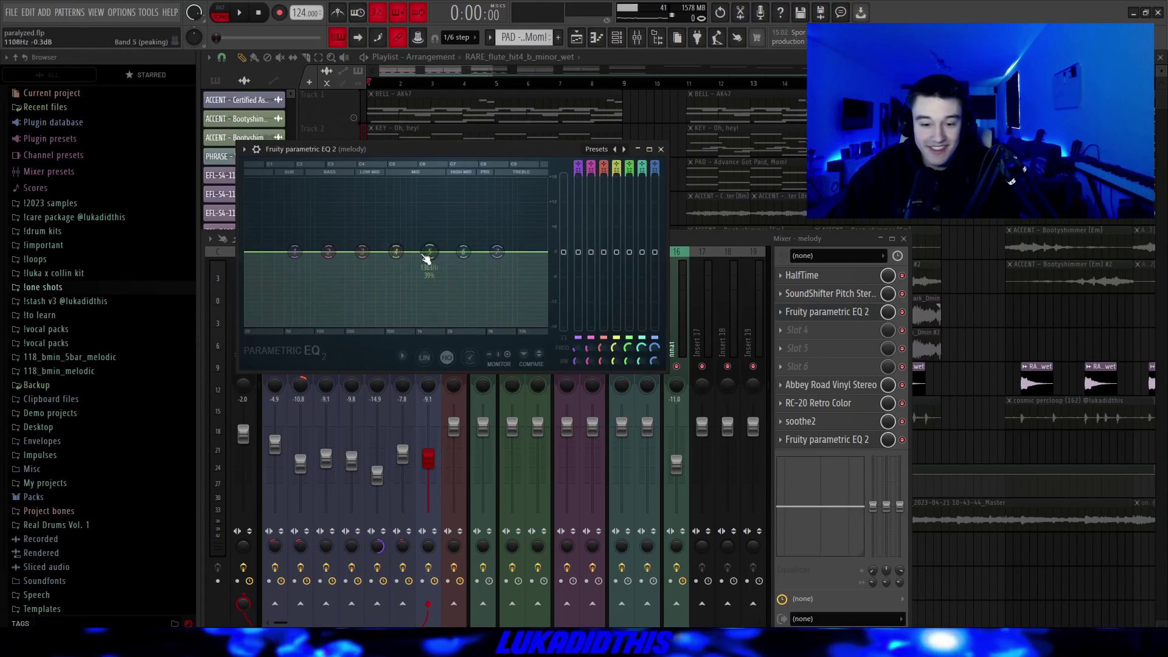
left_click(661, 149)
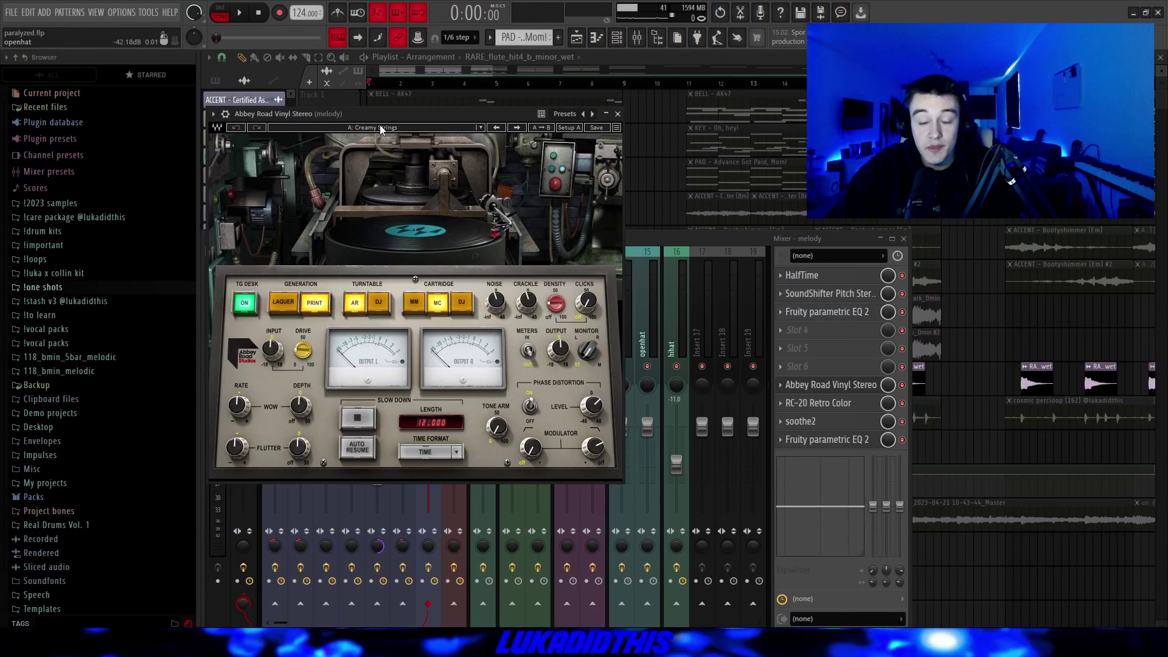
left_click(618, 113)
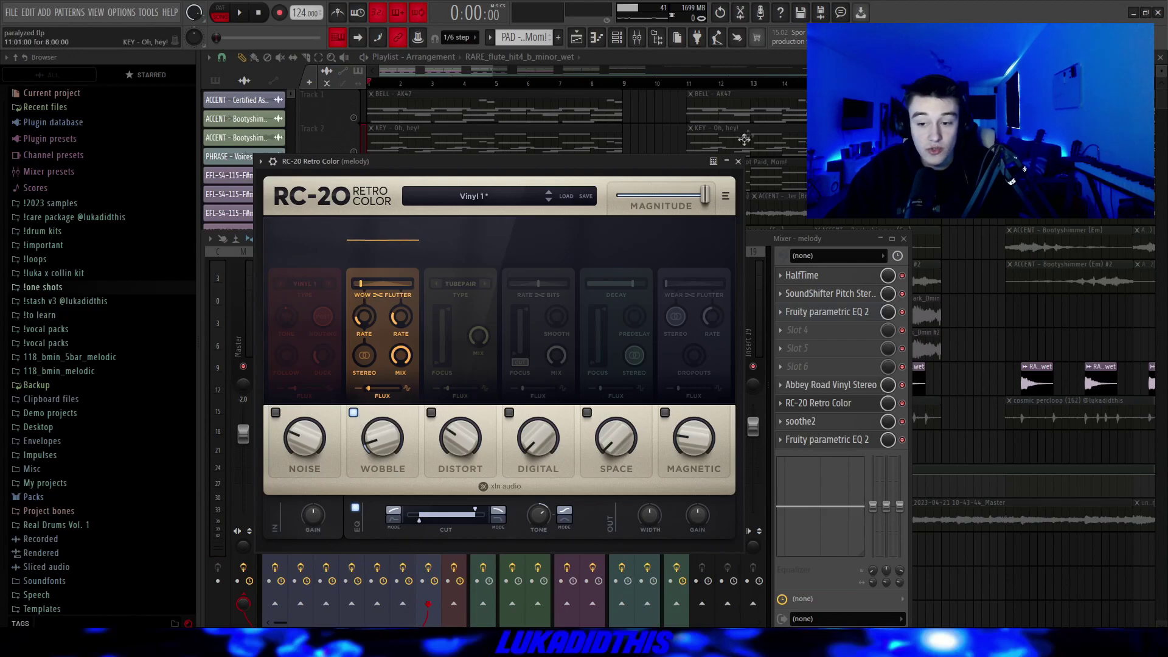
left_click(738, 160)
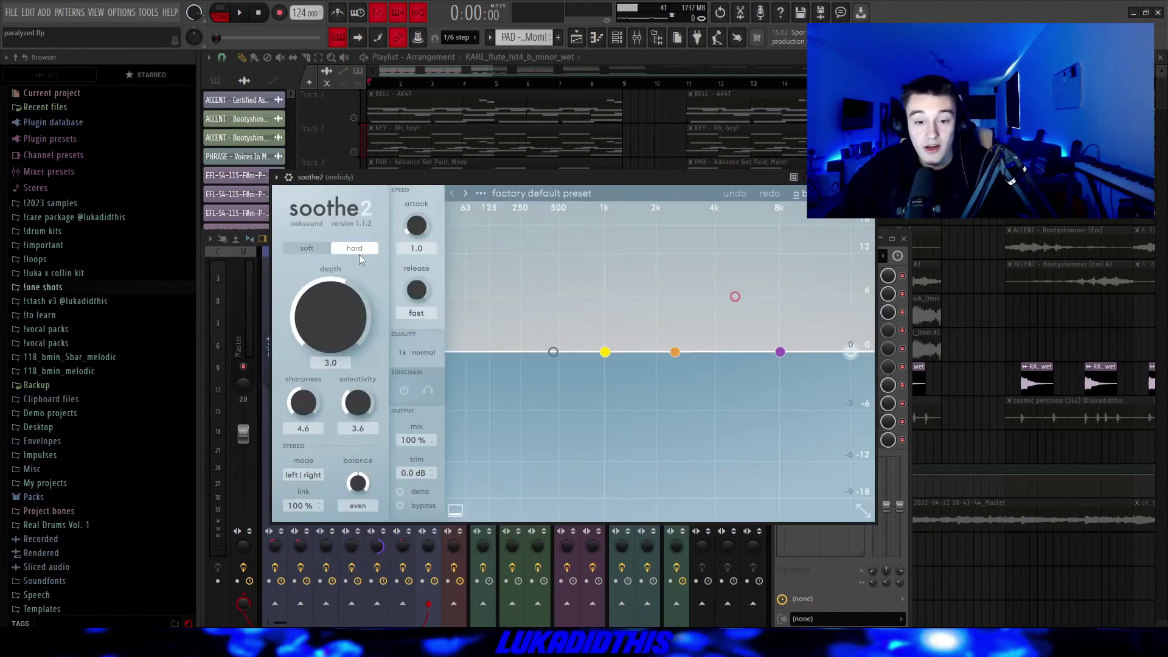
left_click(866, 177)
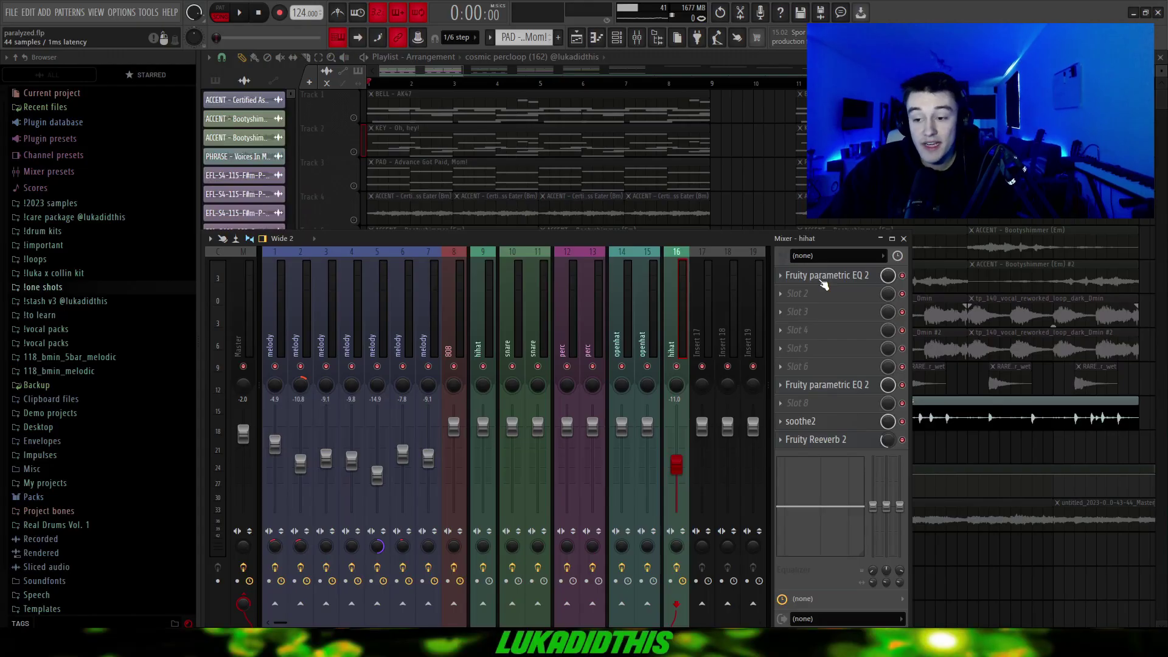
Inspect the cosmic percloop's mixer effects: both Fruity parametric EQ 2 instances, soothe2 and Fruity Reeverb 2.
left_click(823, 279)
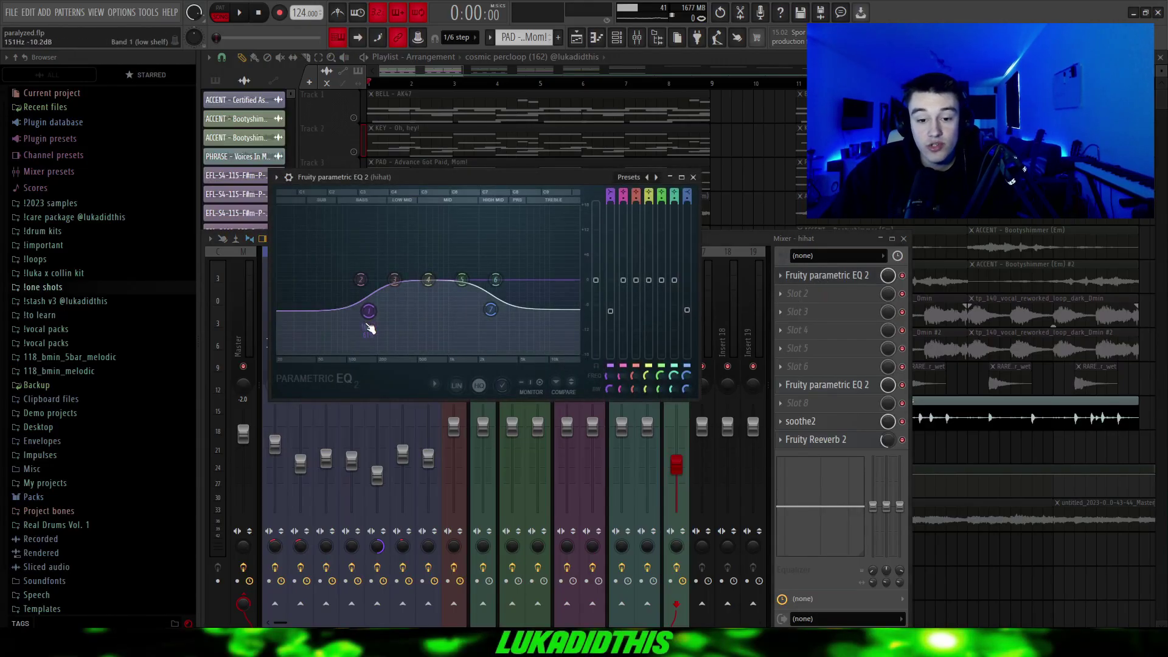
left_click(820, 390)
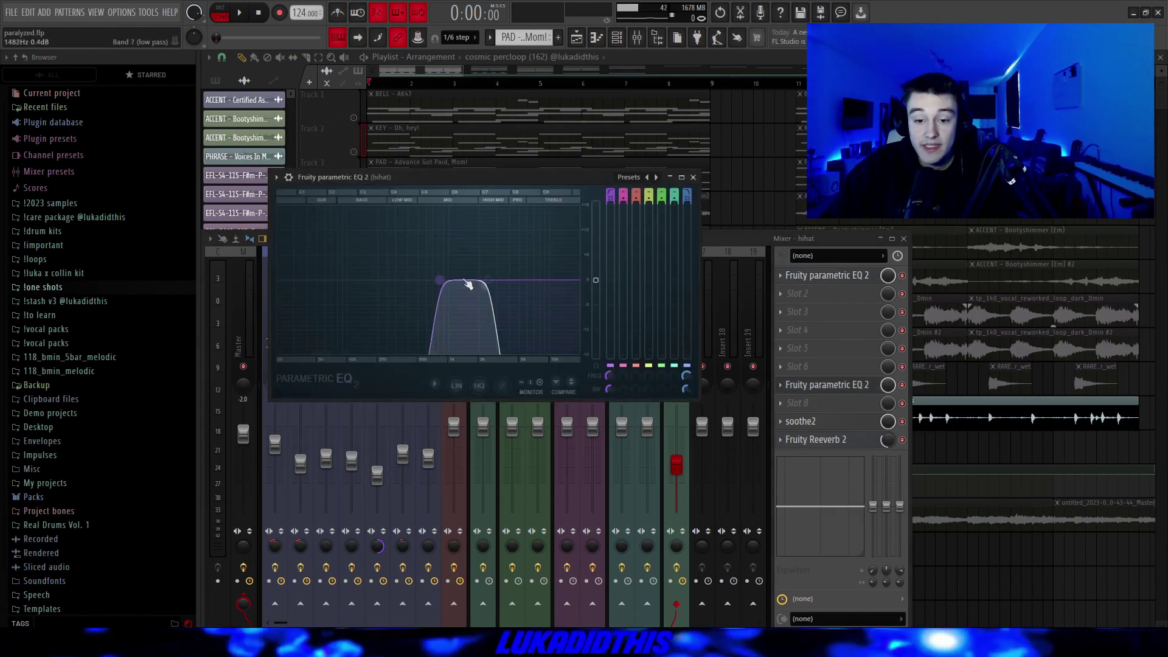
left_click(800, 421)
left_click(815, 439)
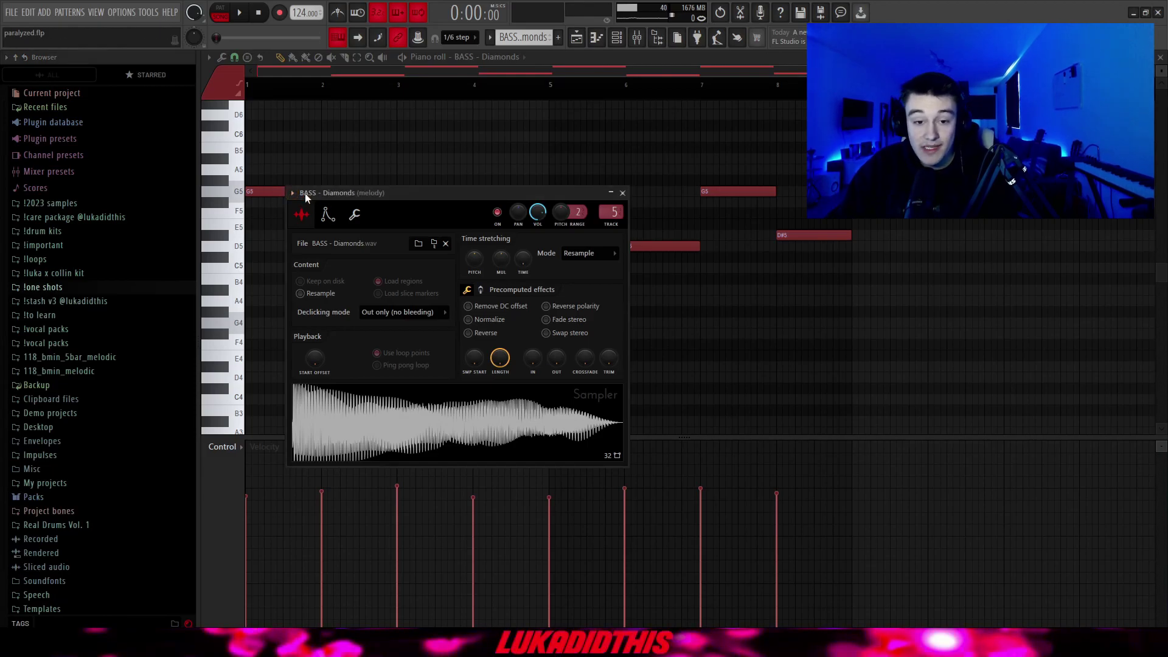
Check the volume envelope of the BASS - Diamonds sampler and return to its sample settings.
left_click(327, 214)
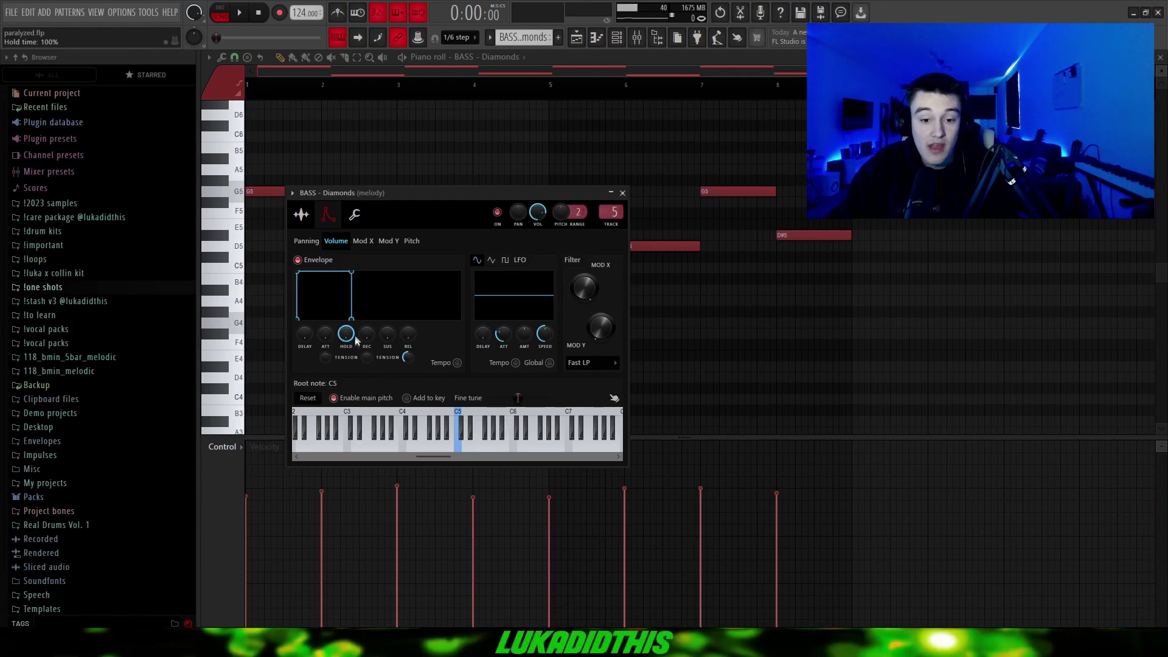
left_click(301, 214)
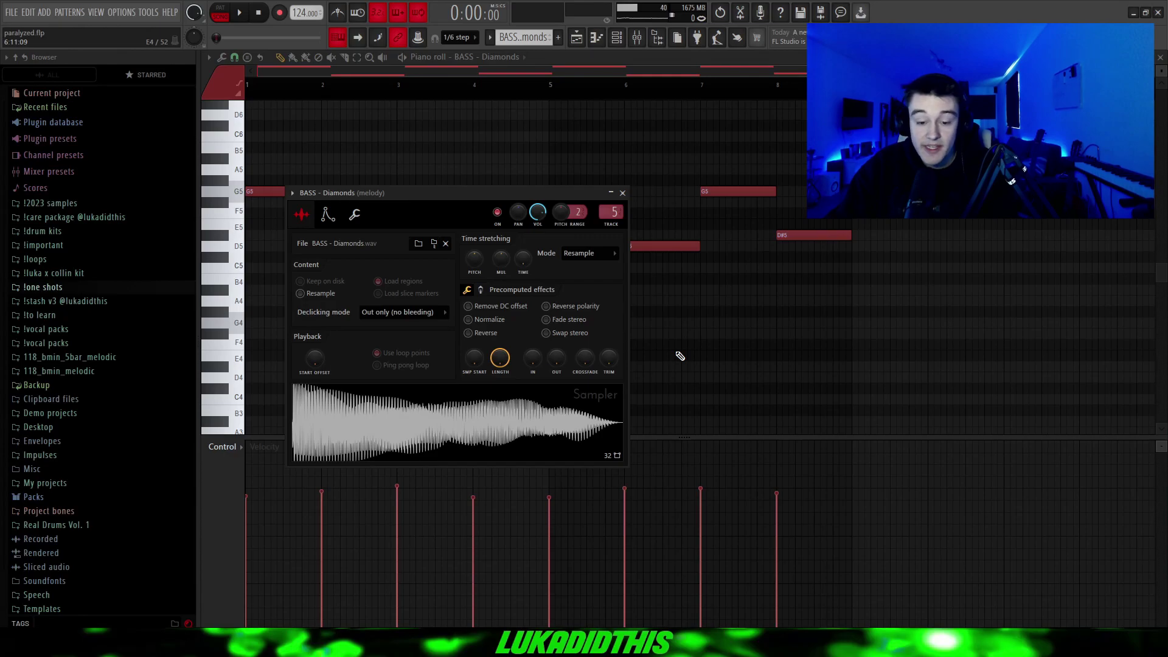
Close the BASS - Diamonds sampler and play its notes in the piano roll.
key("Escape")
scroll(526, 318, "up", 1)
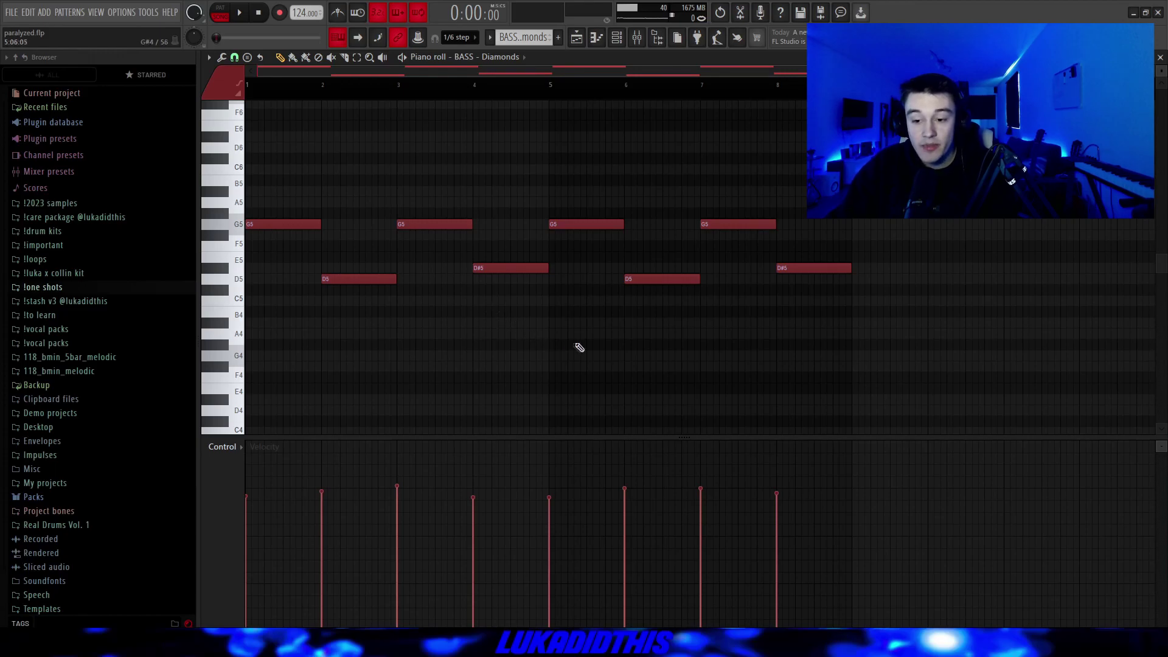
key("space")
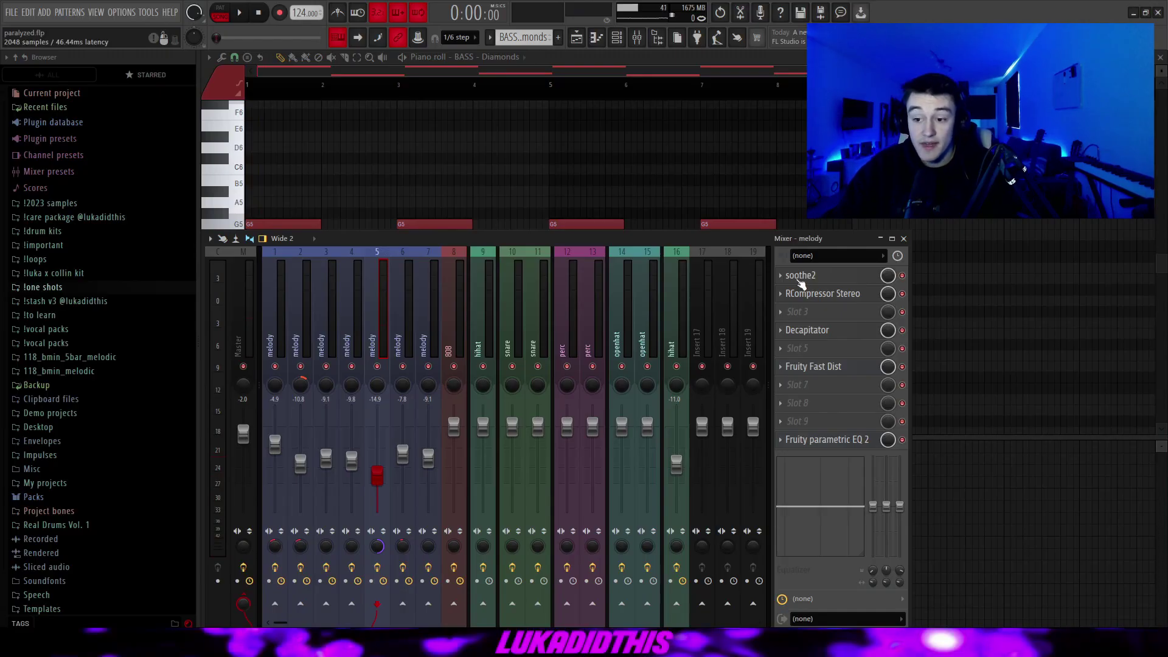
Inspect the bass mixer track's effects in order: soothe2, RCompressor Stereo, Decapitator and Fruity Fast Dist.
left_click(799, 278)
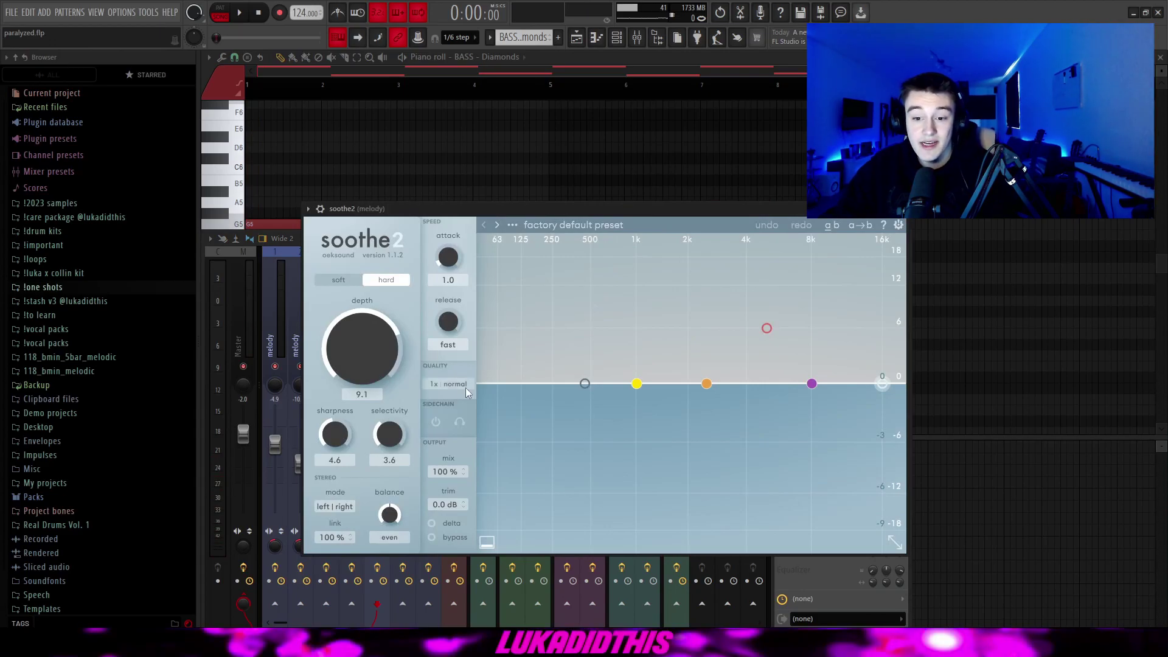
left_click(814, 294)
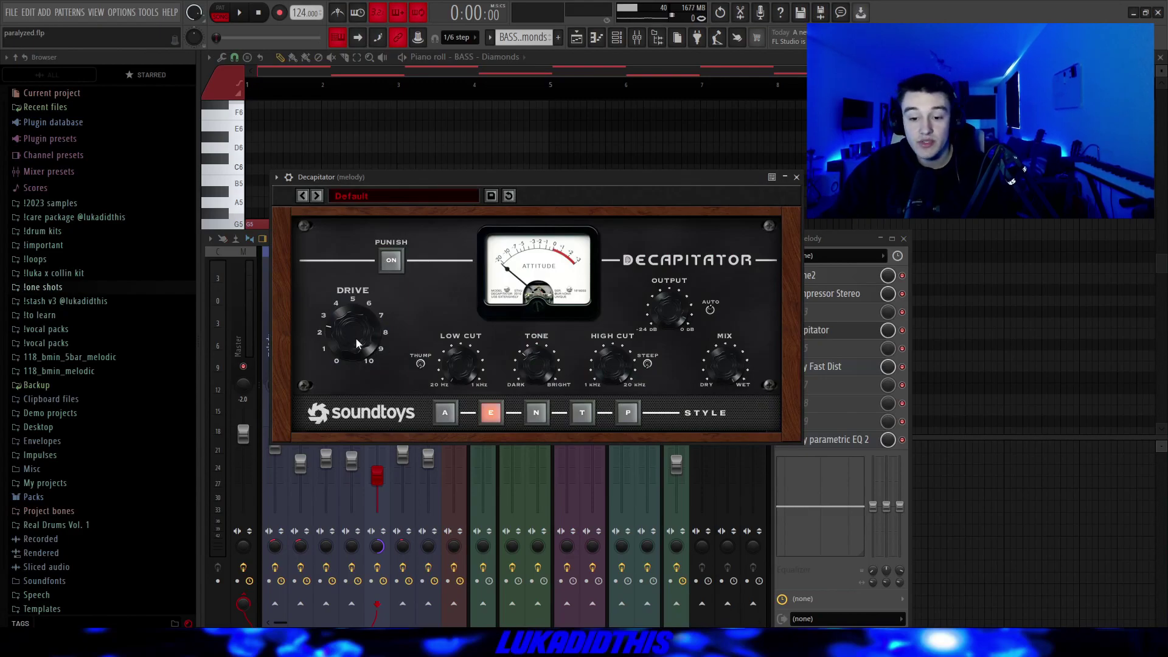
left_click(813, 366)
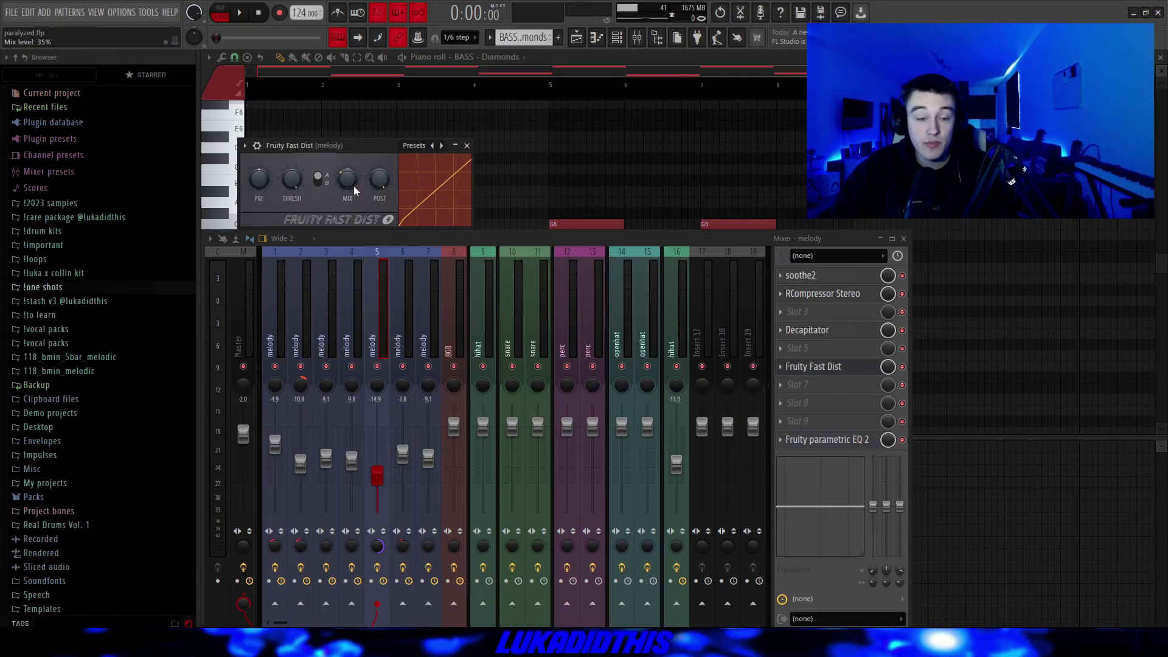
left_click(466, 145)
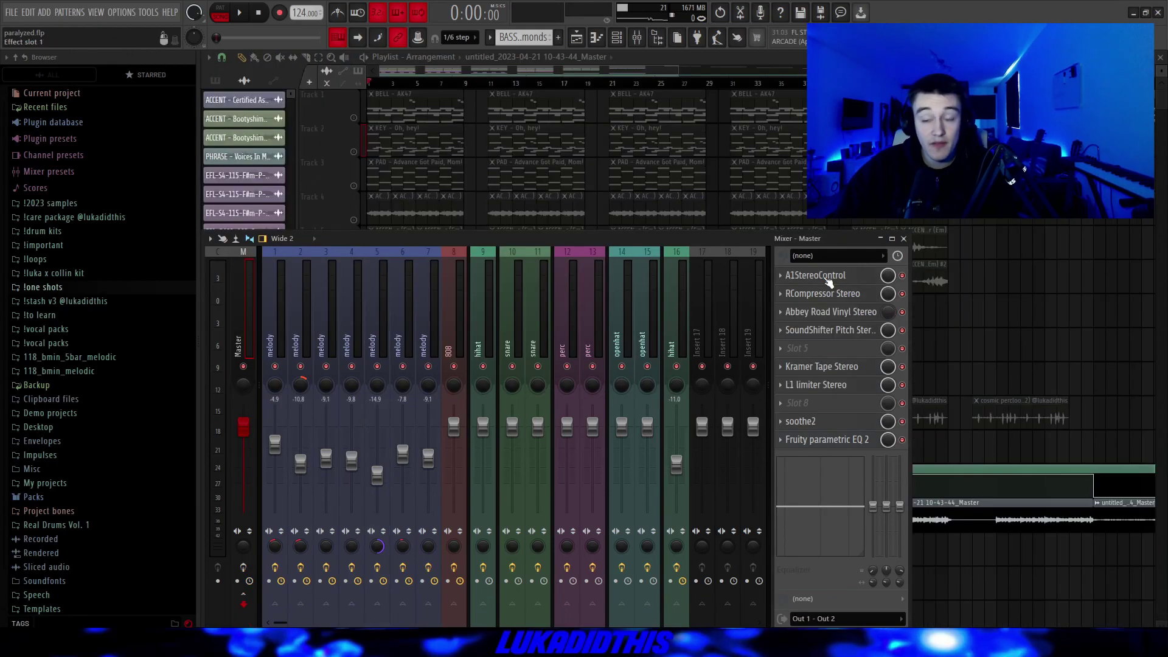
Inspect the Master track's effects, including A1StereoControl, SoundShifter Pitch Stereo, Kramer Tape, L1 limiter, soothe2 and Fruity parametric EQ 2.
left_click(827, 280)
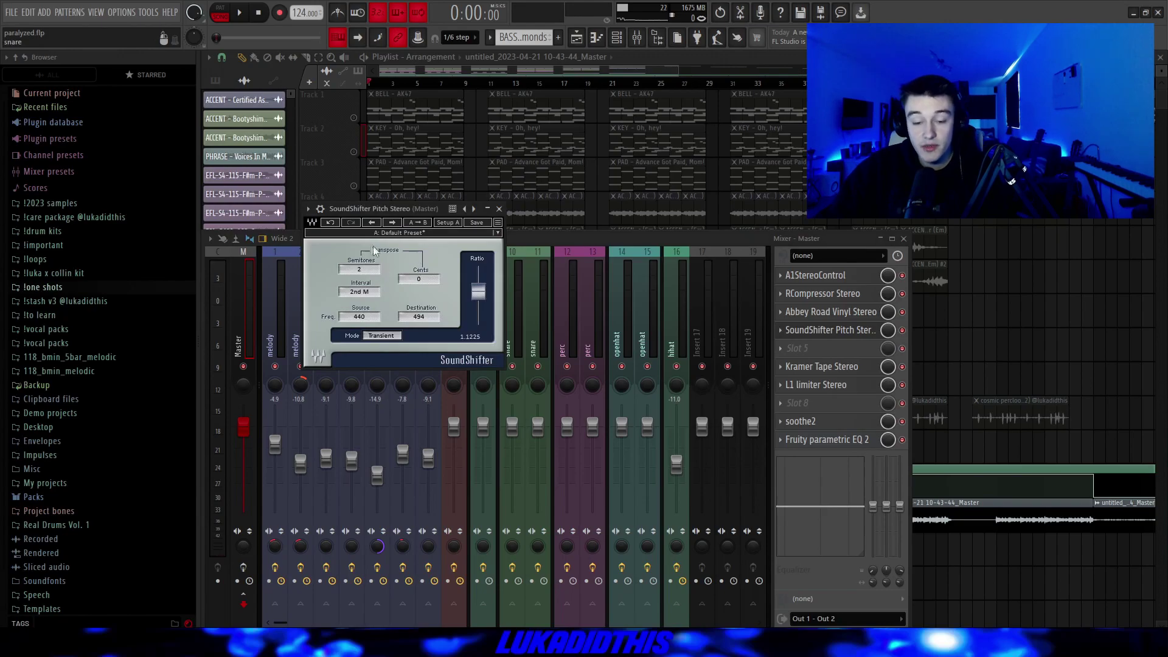
left_click(498, 209)
left_click(820, 366)
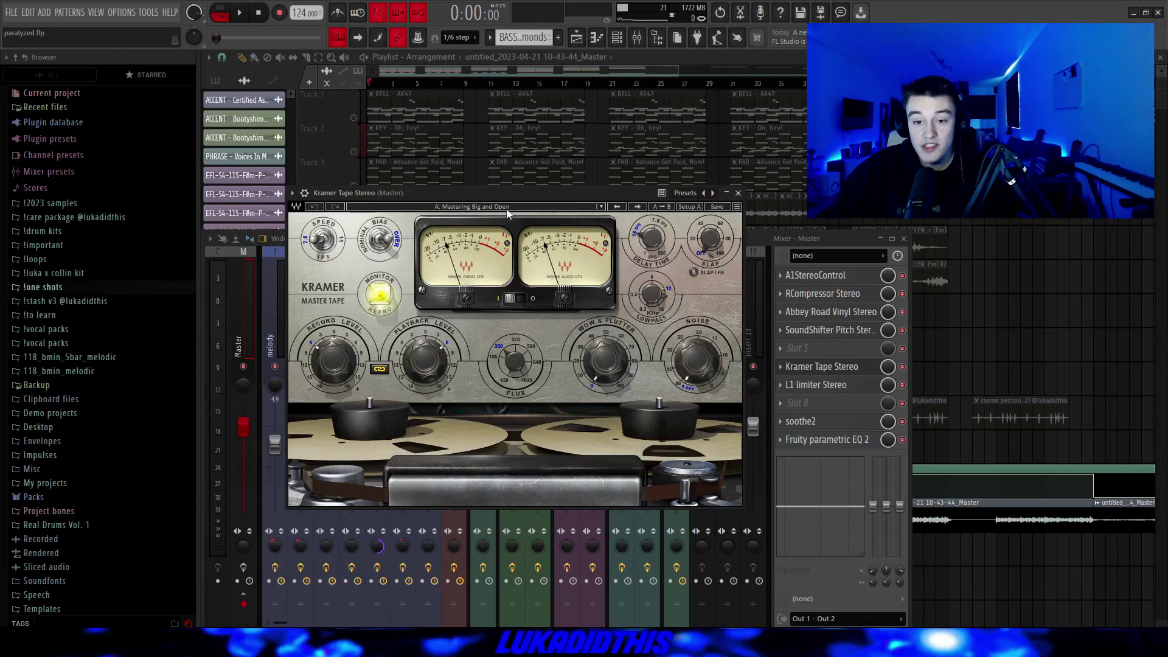
left_click(737, 192)
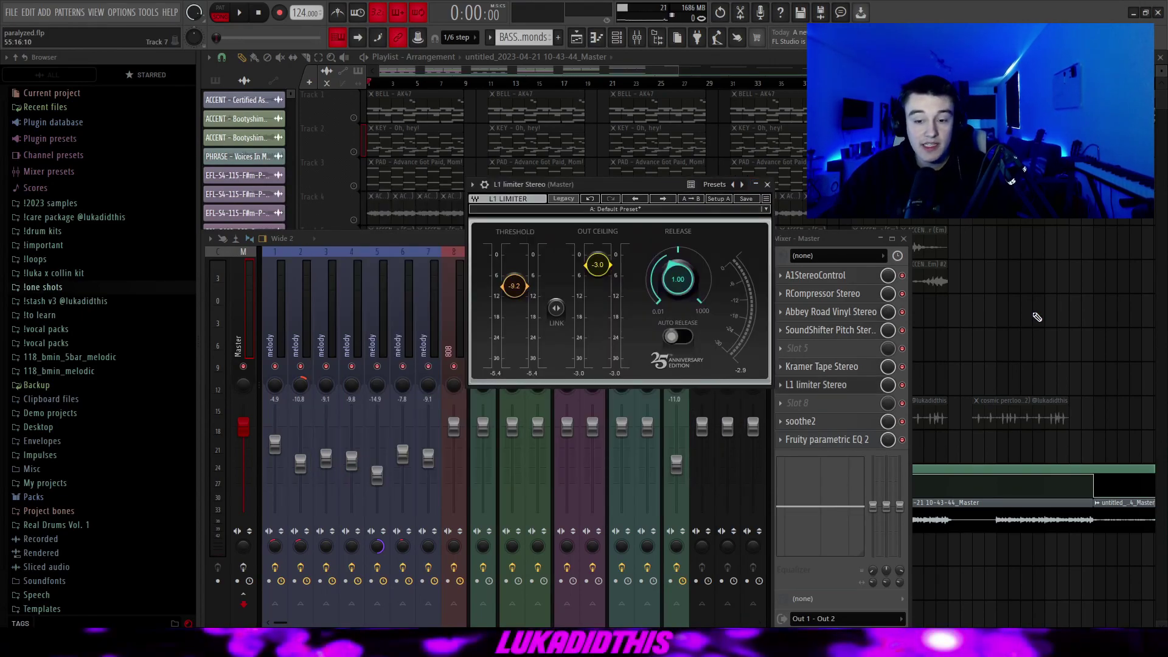
left_click(801, 421)
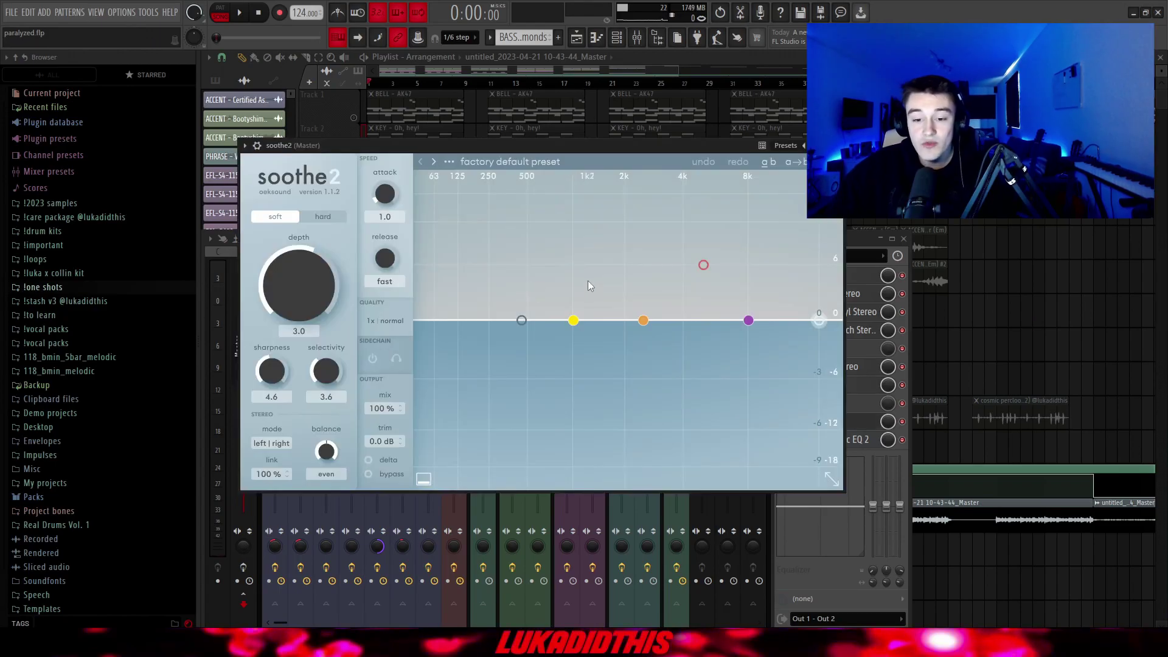
left_click(858, 439)
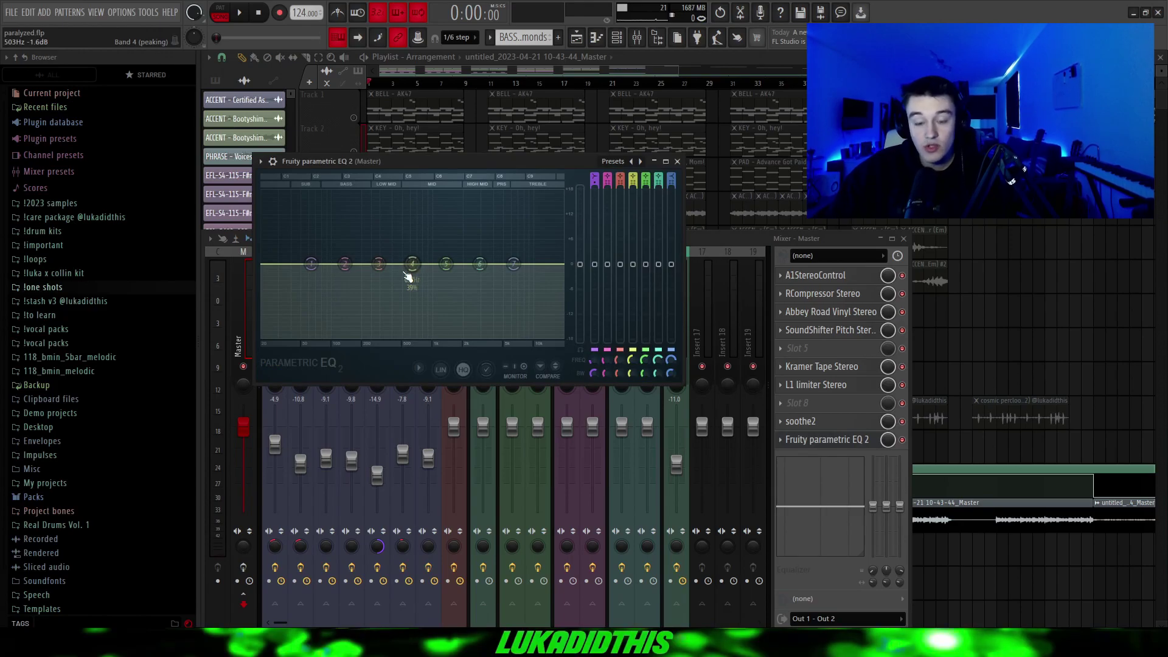
key("Escape")
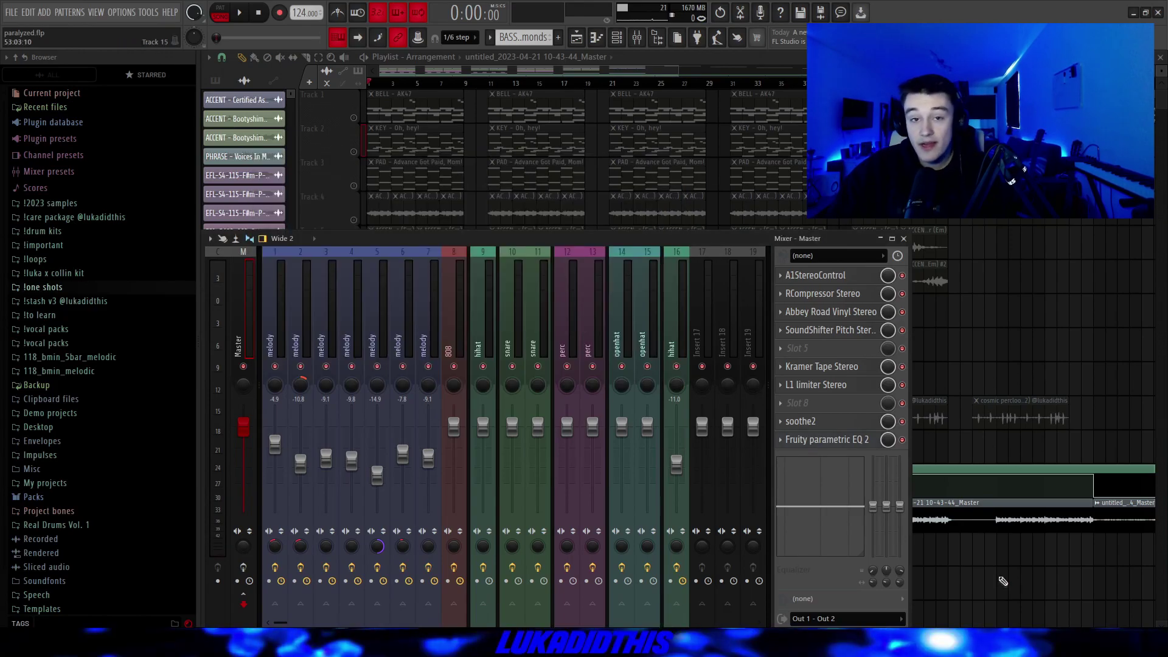
key("F9")
double_click(594, 506)
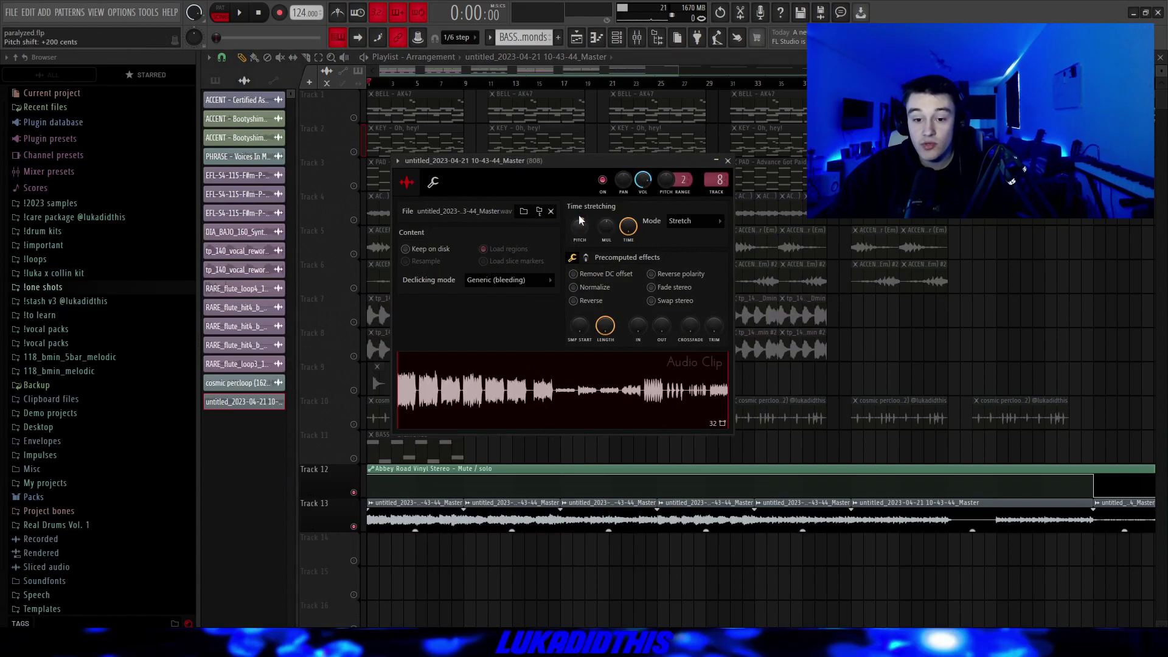
double_click(716, 178)
left_click(828, 439)
left_click_drag(448, 274, 425, 261)
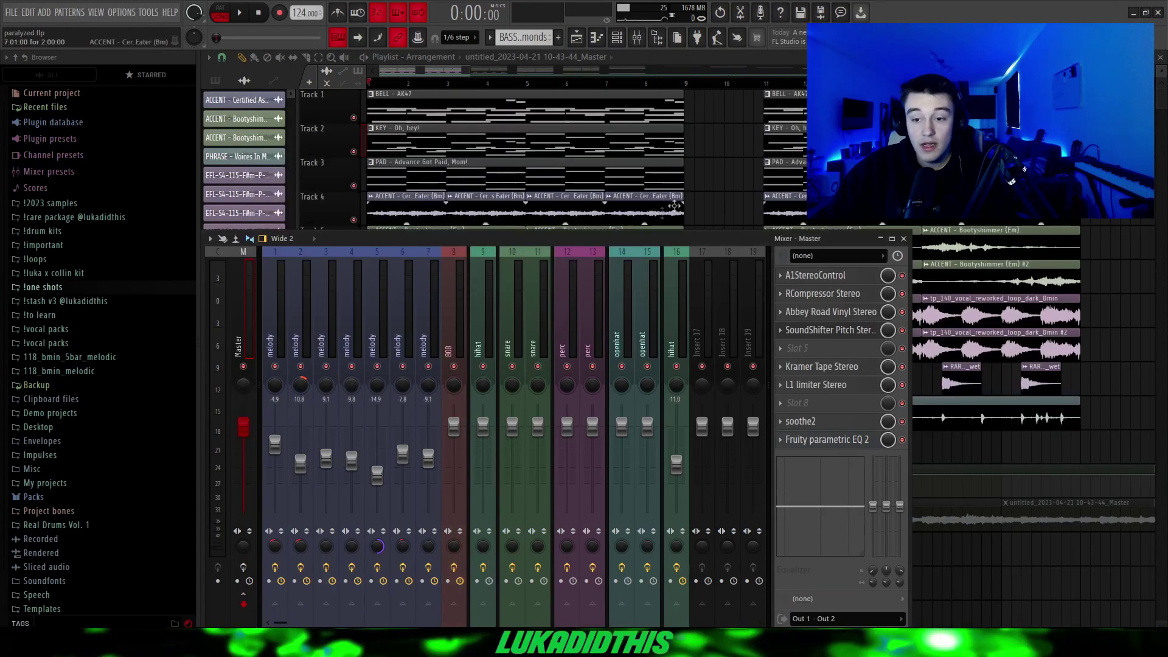
Close the mixer and play the full melody arrangement in the playlist from the start.
key("F9")
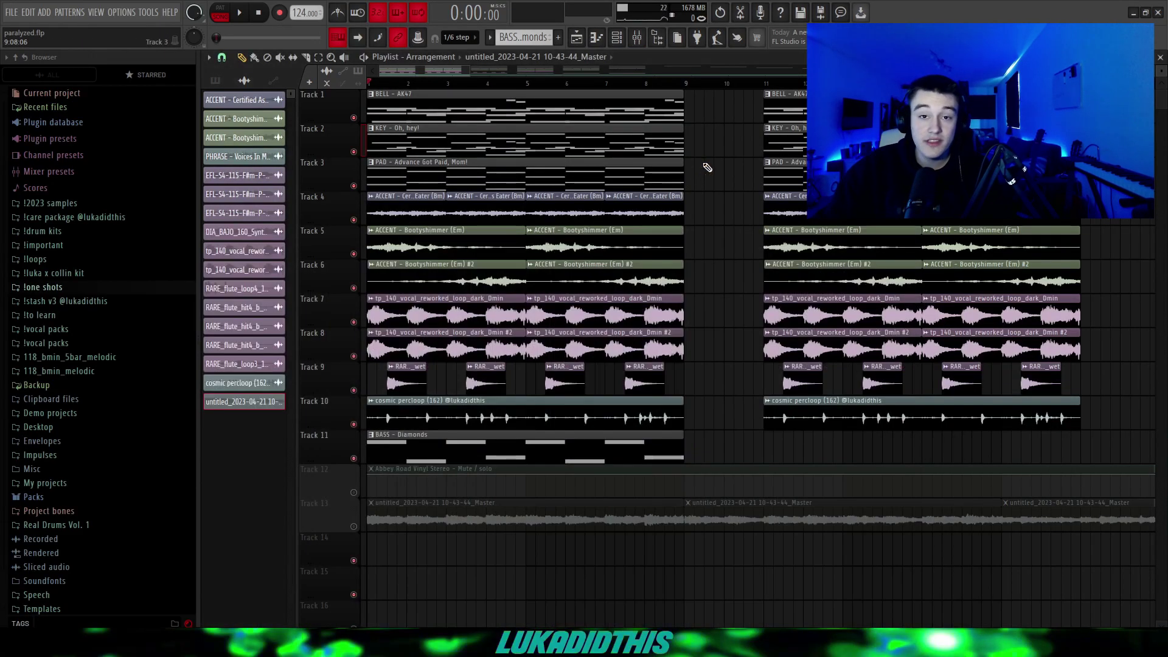
key("space")
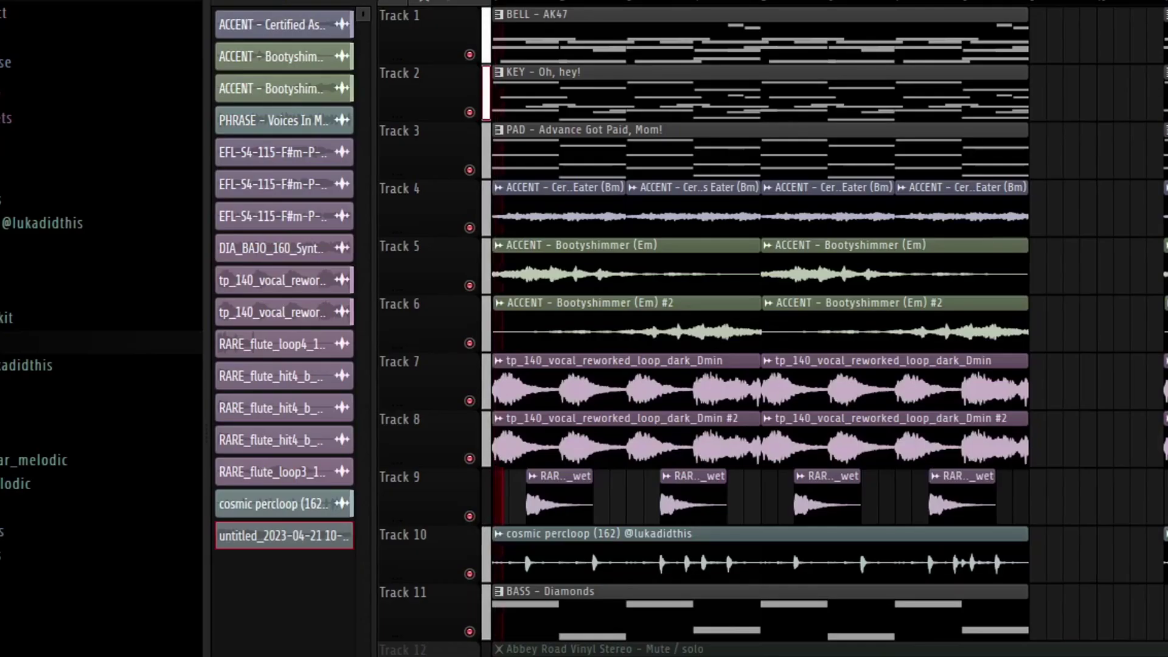